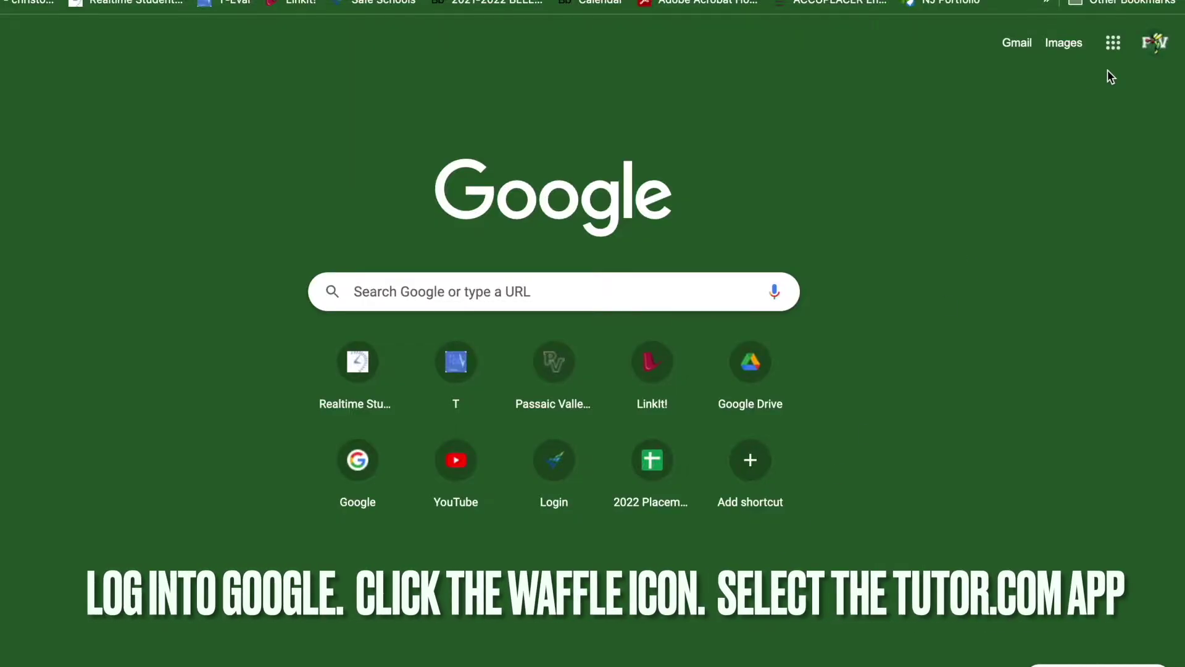
Launch Tutordotcom from the Google apps panel and expand the help topic list
click(1113, 43)
scroll(1053, 244, down, 5)
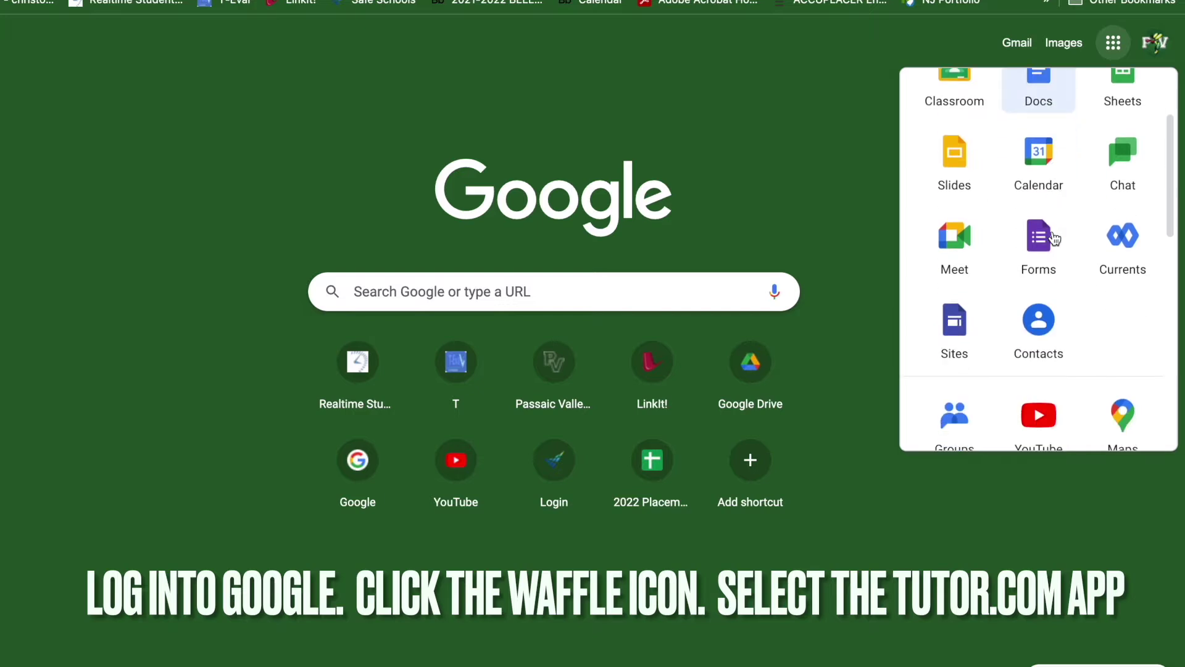
scroll(1054, 239, down, 7)
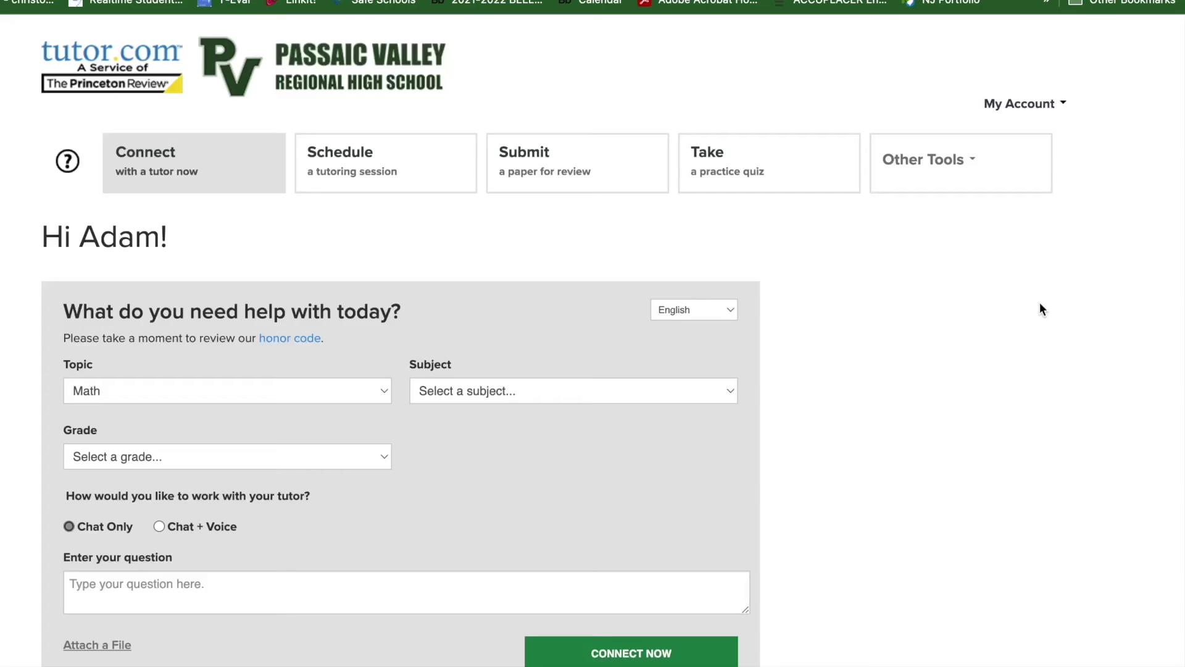
scroll(1040, 308, down, 2)
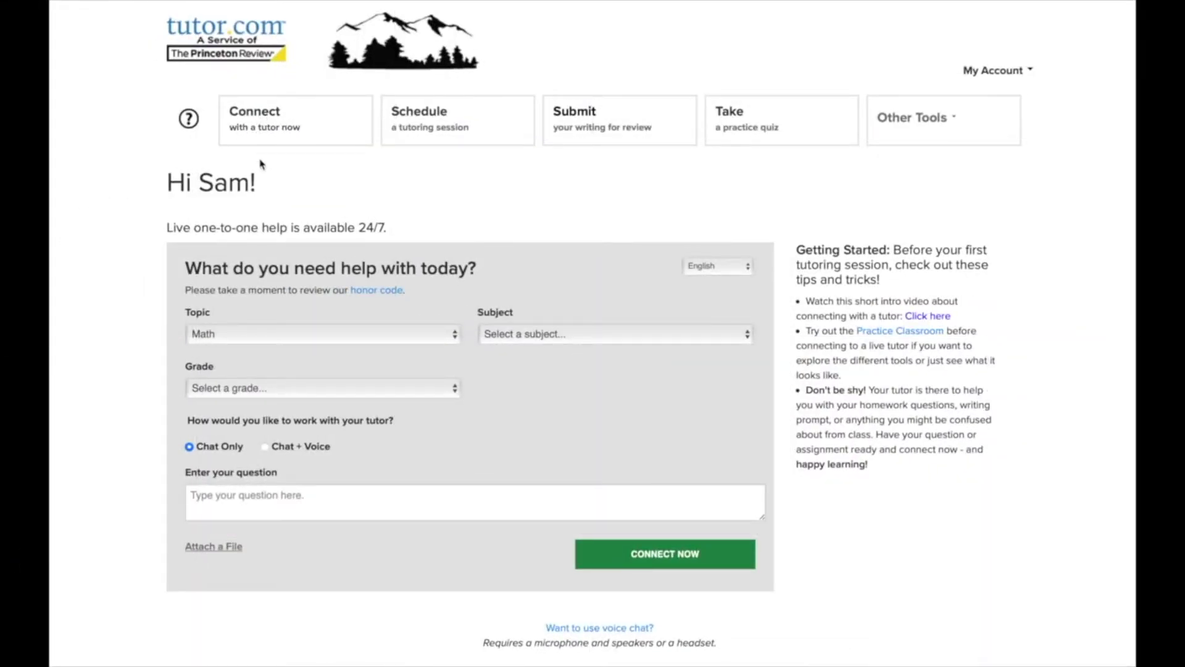
click(247, 333)
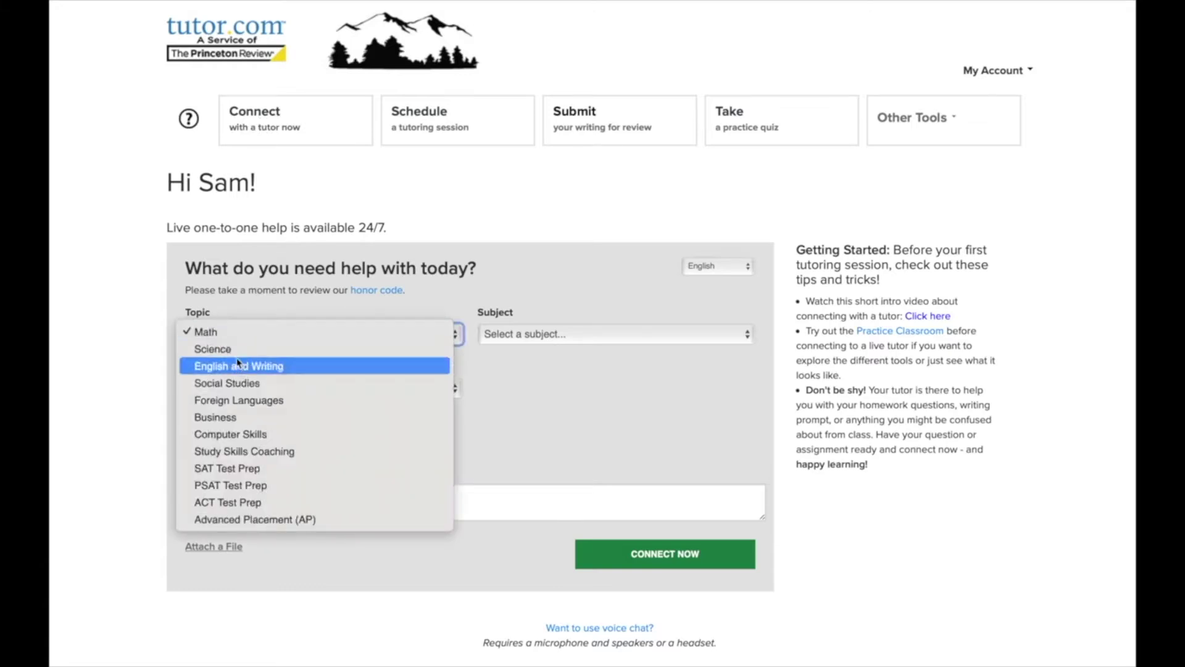
Set the request to topic Science, subject Biology, grade 12th
click(236, 350)
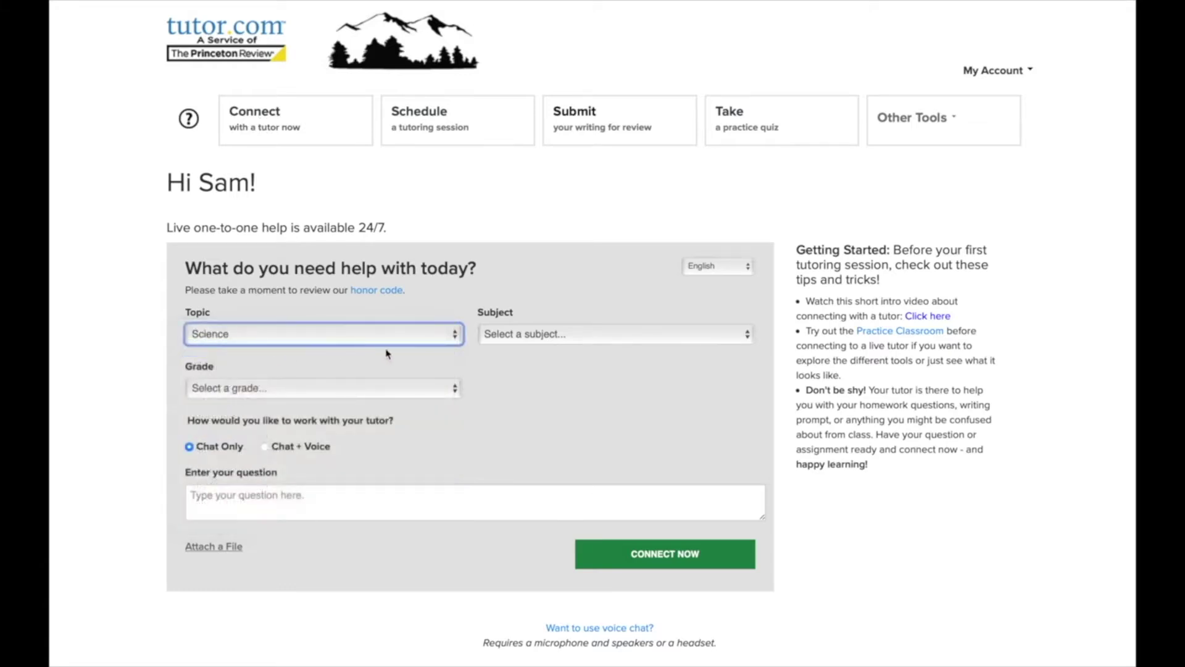
click(507, 333)
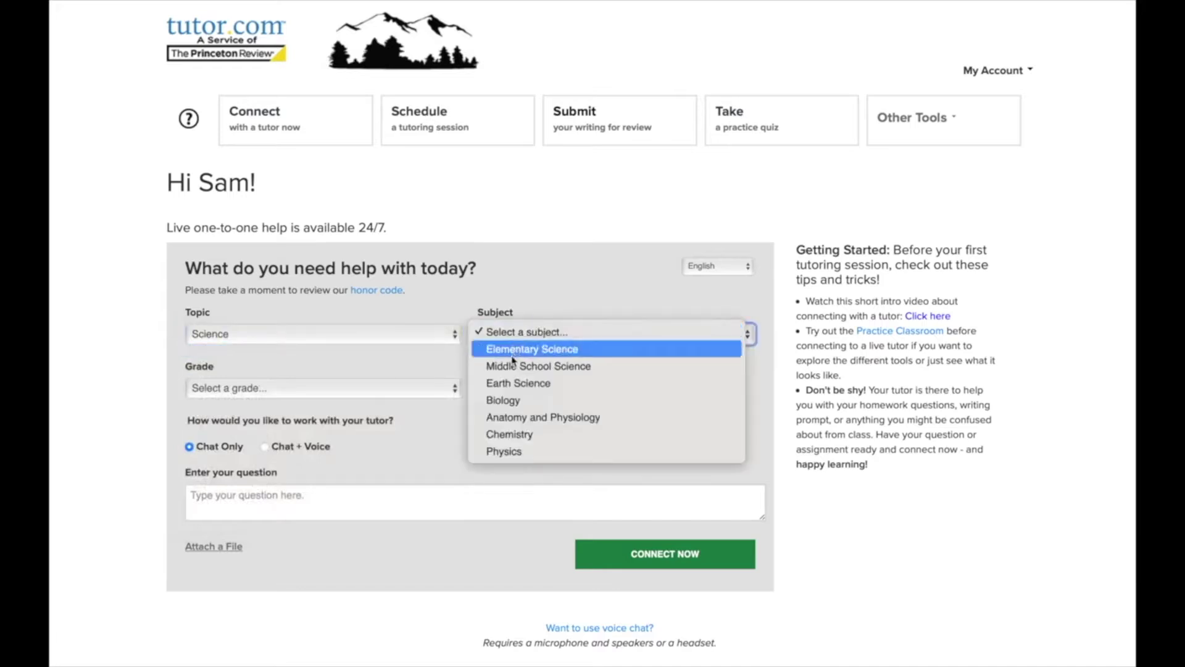
click(510, 406)
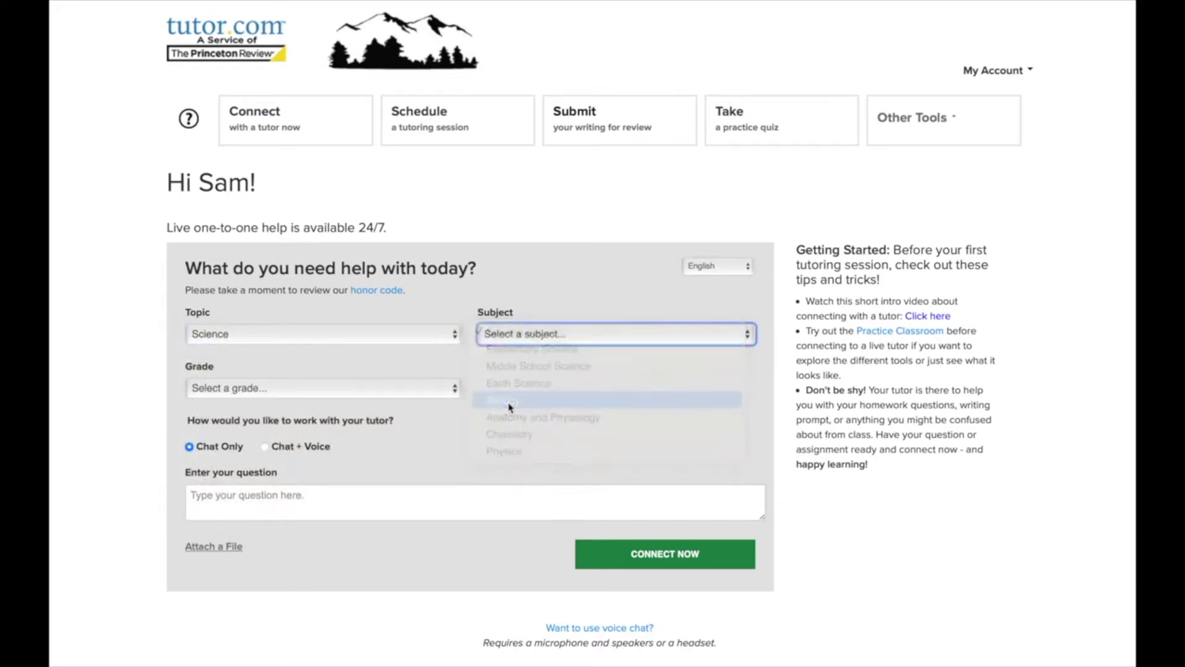
click(355, 388)
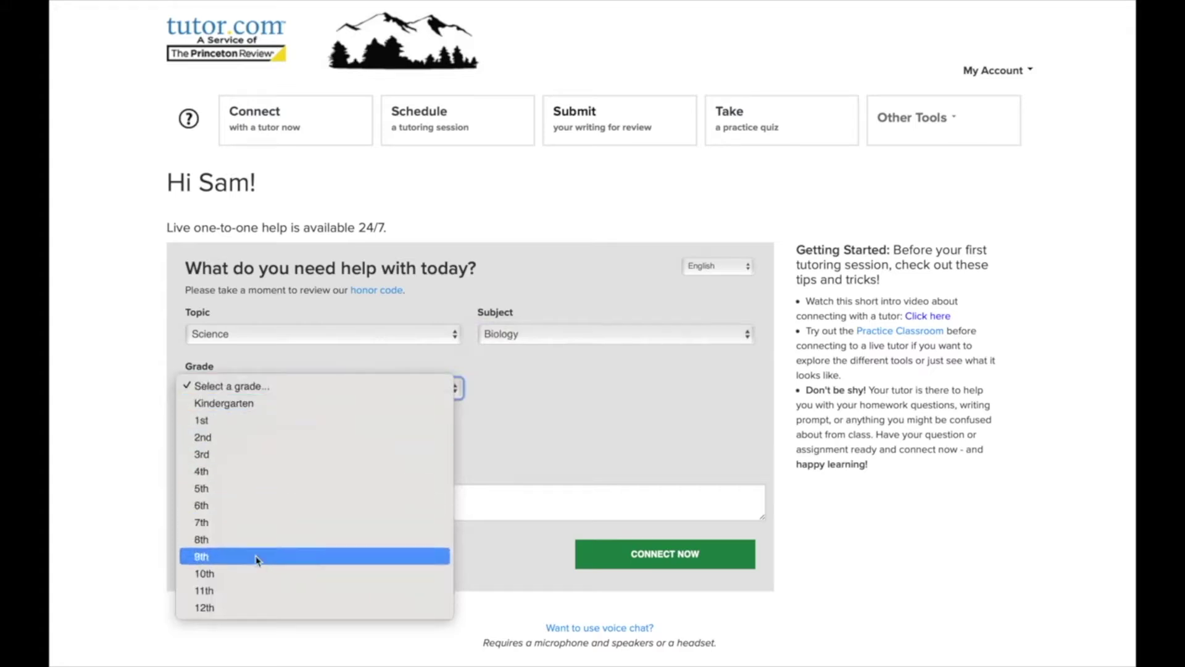
click(220, 608)
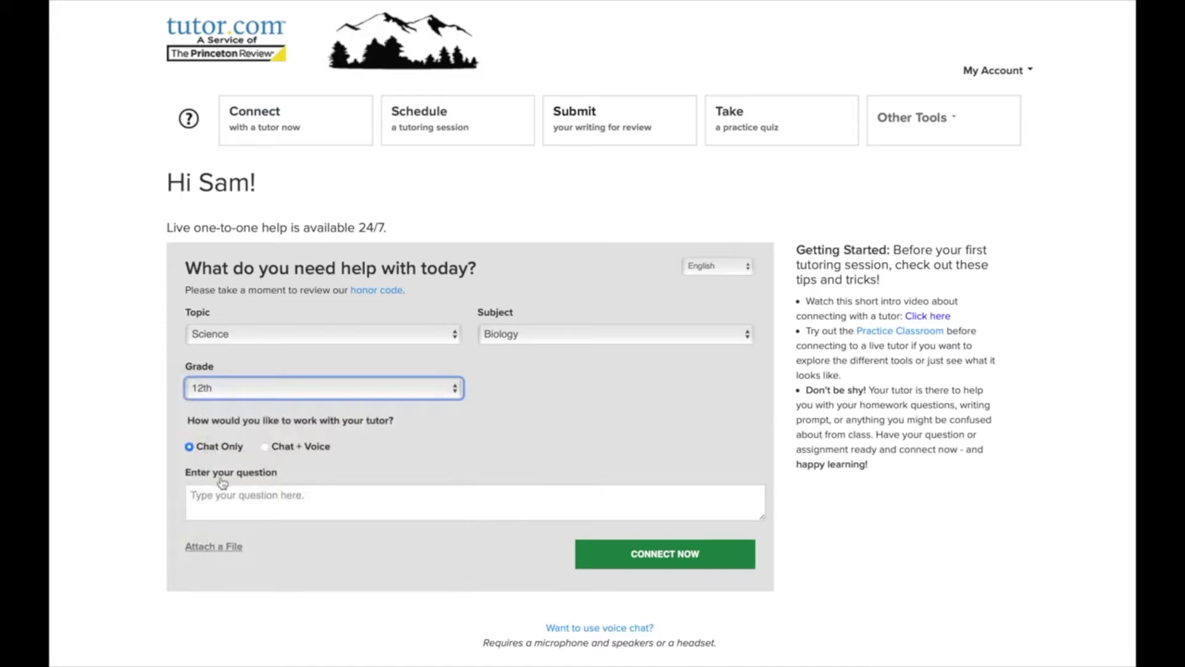
Ask about blue whale behavior and submit the request to enter the classroom
click(200, 495)
text(blue whale behavior)
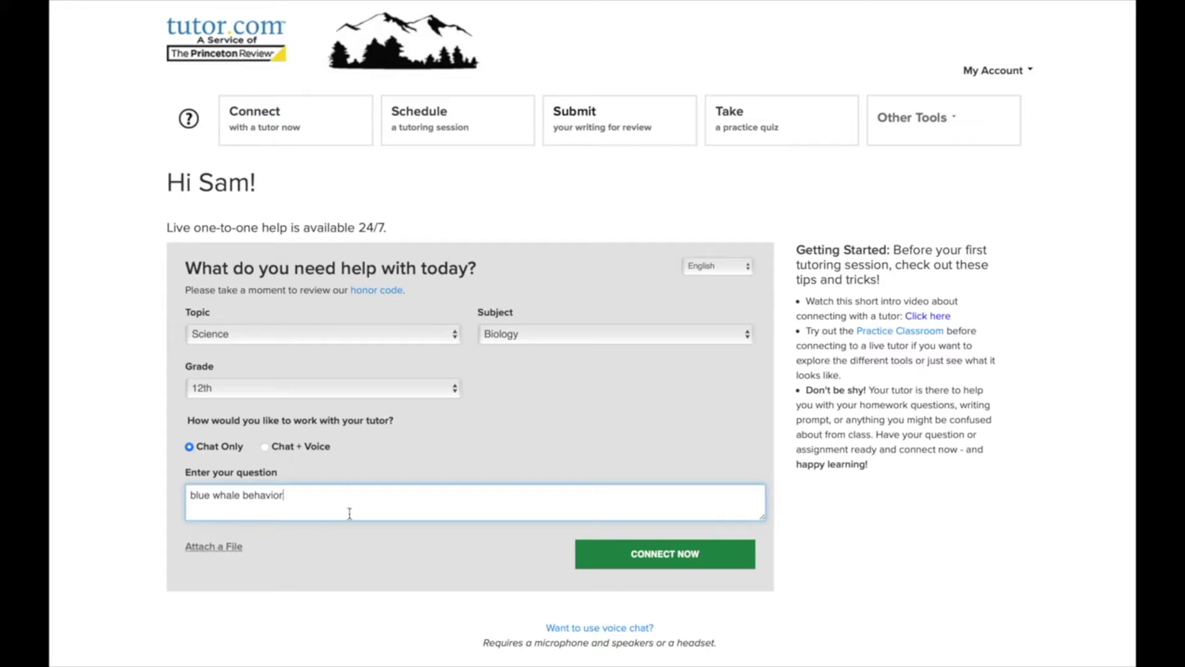
key(Tab)
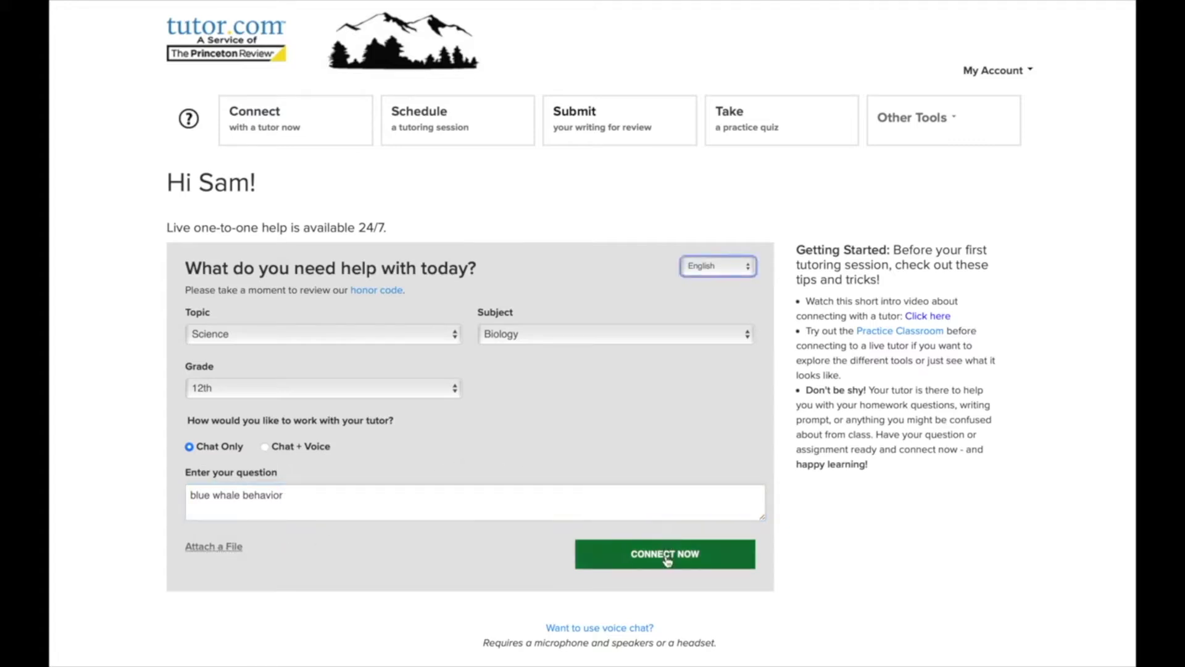
click(666, 555)
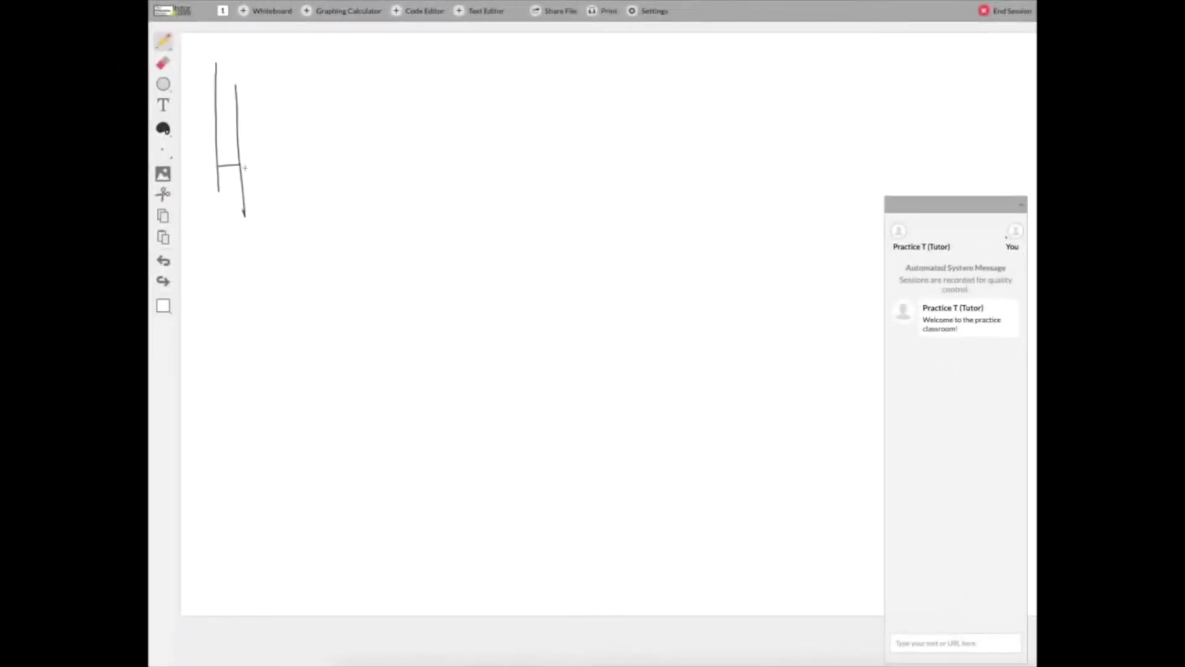
Handwrite 'Hello everyone!' on the whiteboard with the pen
drag(259, 168, 285, 180)
mouse_move(287, 112)
mouse_down()
mouse_move(299, 185)
mouse_move(326, 196)
mouse_up()
mouse_move(347, 162)
mouse_down()
mouse_move(362, 180)
mouse_move(348, 163)
mouse_up()
drag(407, 166, 430, 178)
mouse_move(436, 153)
mouse_down()
mouse_move(540, 187)
mouse_move(566, 169)
mouse_move(665, 180)
mouse_up()
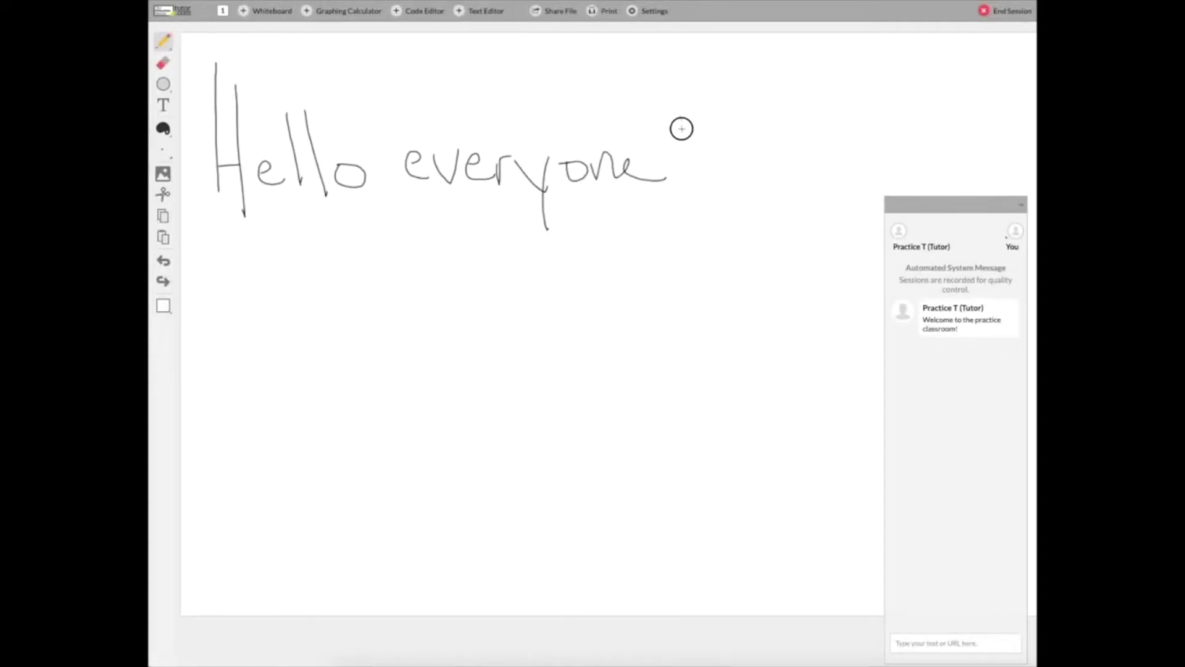
drag(681, 117, 685, 164)
click(686, 181)
Handwrite 'Draw Y = mx + b' below the greeting
mouse_move(296, 269)
mouse_down()
mouse_move(317, 318)
mouse_move(460, 289)
mouse_move(690, 290)
mouse_move(813, 310)
mouse_move(854, 275)
mouse_up()
scroll(854, 275, down, 2)
mouse_move(248, 298)
mouse_down()
mouse_move(371, 347)
mouse_move(407, 325)
mouse_up()
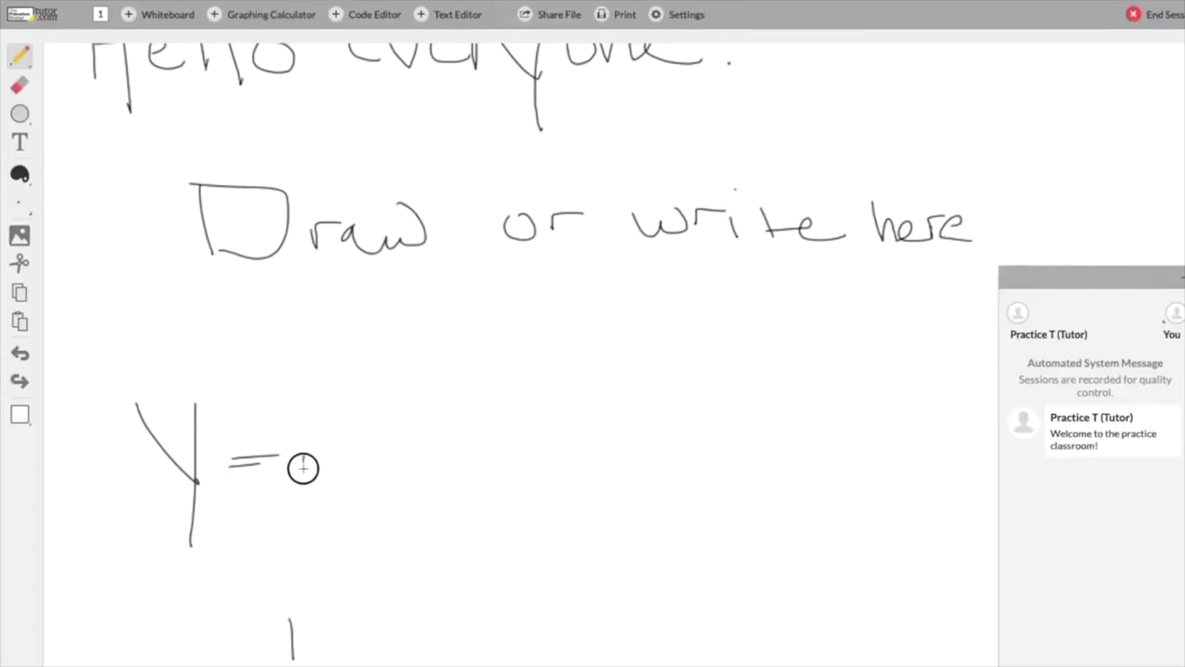
mouse_move(330, 413)
mouse_down()
mouse_move(375, 446)
mouse_move(329, 446)
mouse_up()
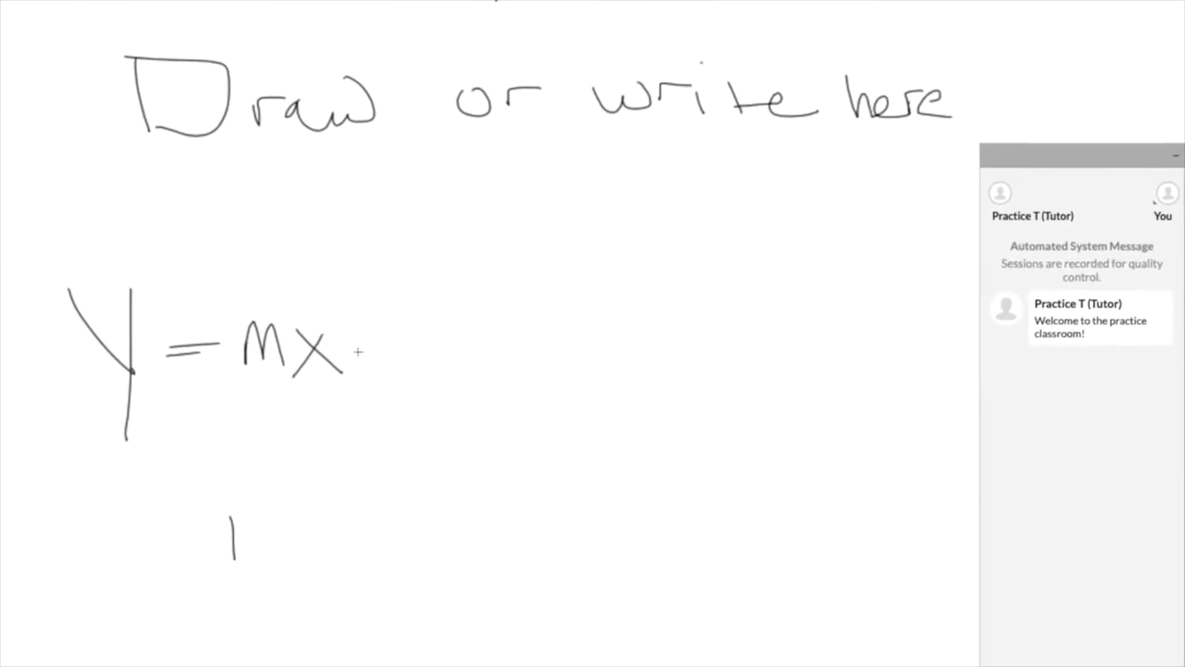
mouse_move(389, 423)
mouse_down()
mouse_move(461, 413)
mouse_move(437, 442)
mouse_up()
mouse_move(409, 204)
mouse_down()
mouse_move(441, 282)
mouse_move(422, 283)
mouse_up()
Send the chat message 'Or you can type with your tutor here!' and add a blank whiteboard page
click(1014, 633)
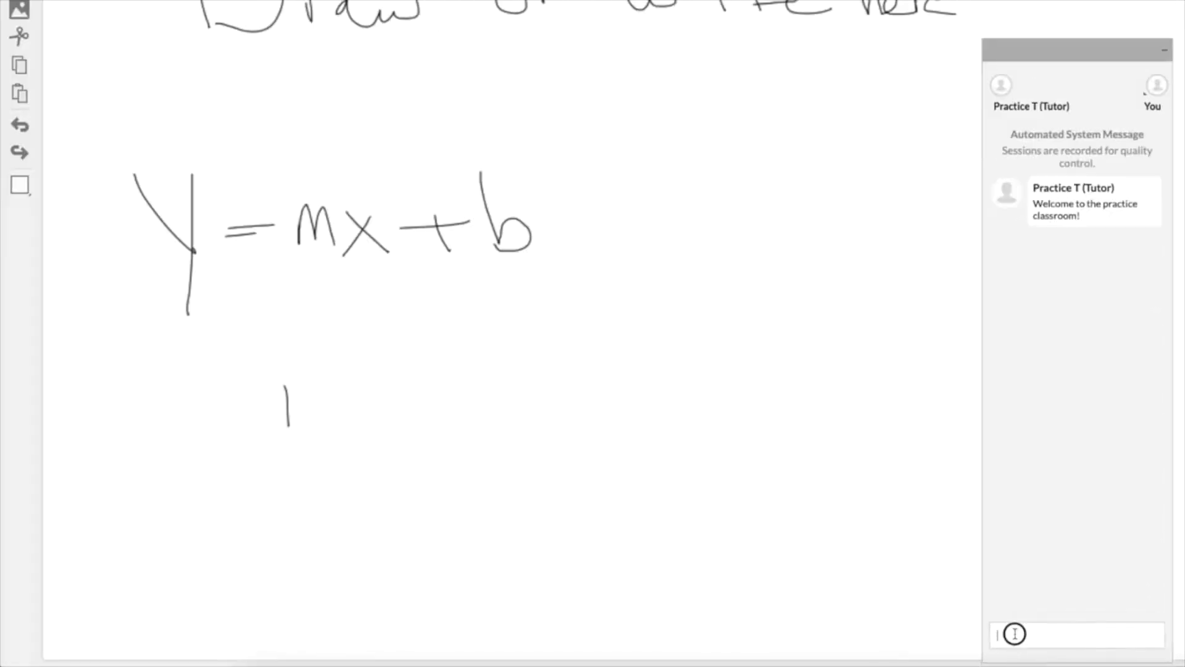
text(Or you can type)
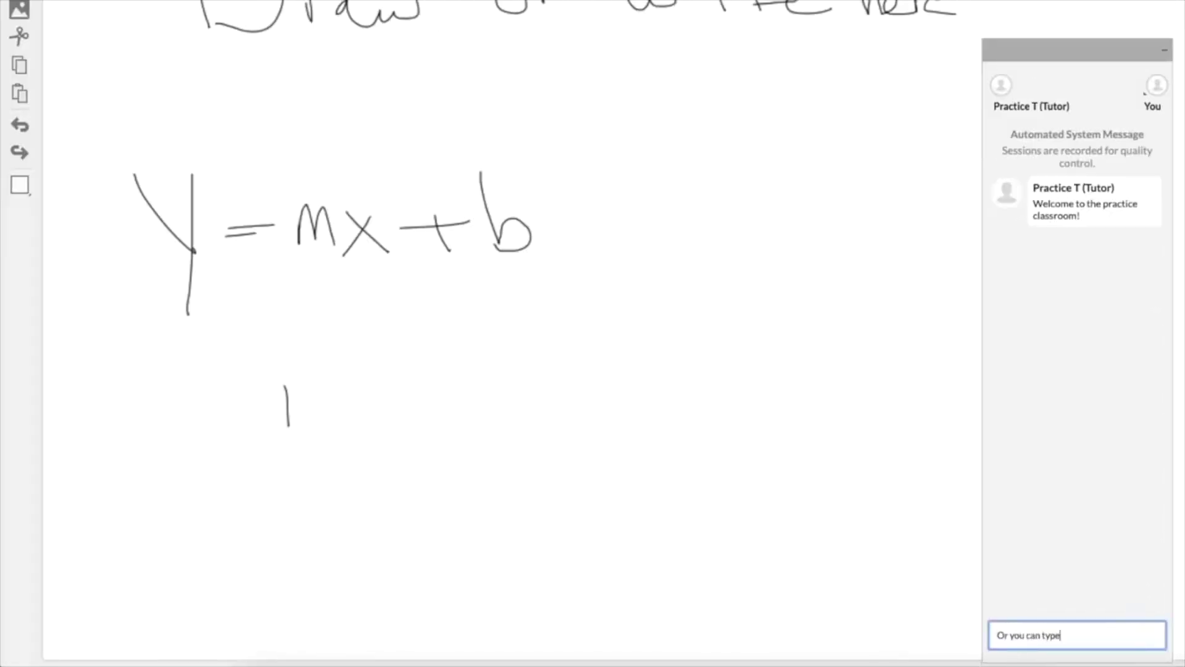
text( with your tutor here!)
key(Return)
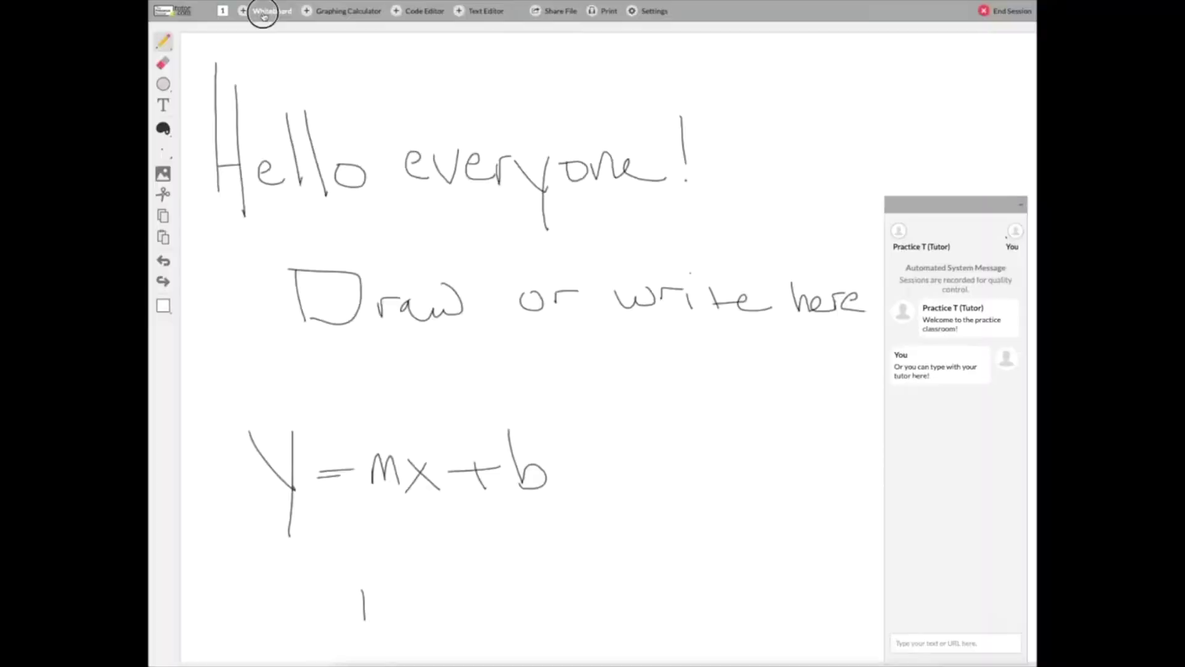
click(258, 11)
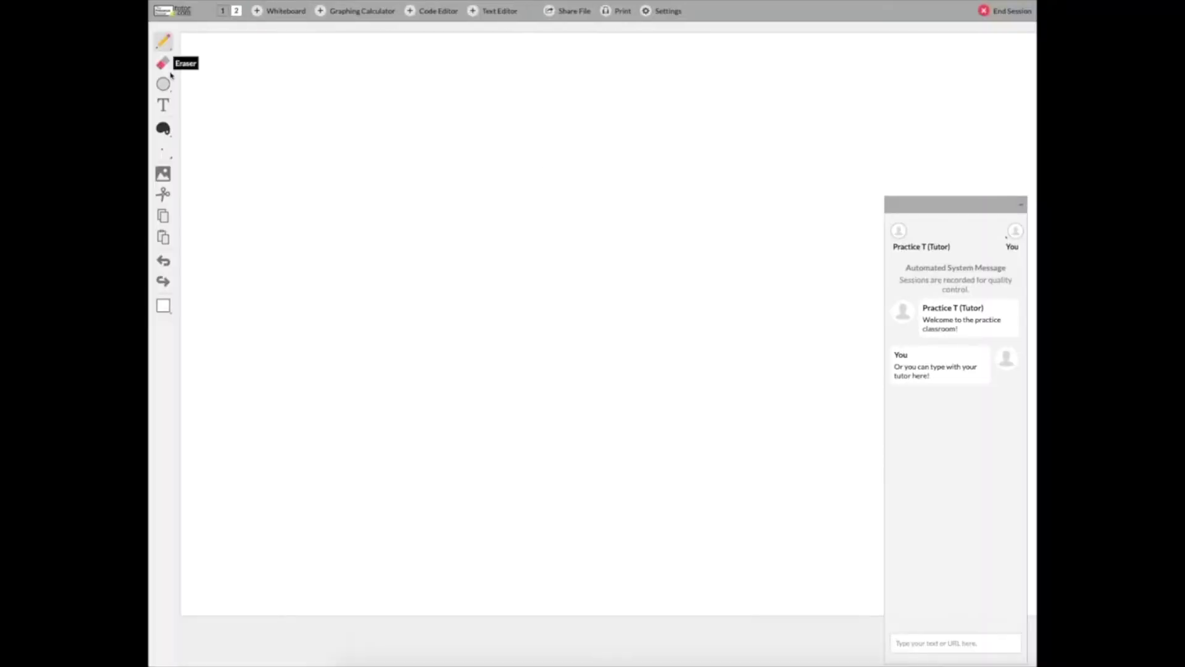
Add the text box 'Add text to your whiteboard if you prefer.' near the board's top left
click(163, 105)
click(231, 98)
text(Add te)
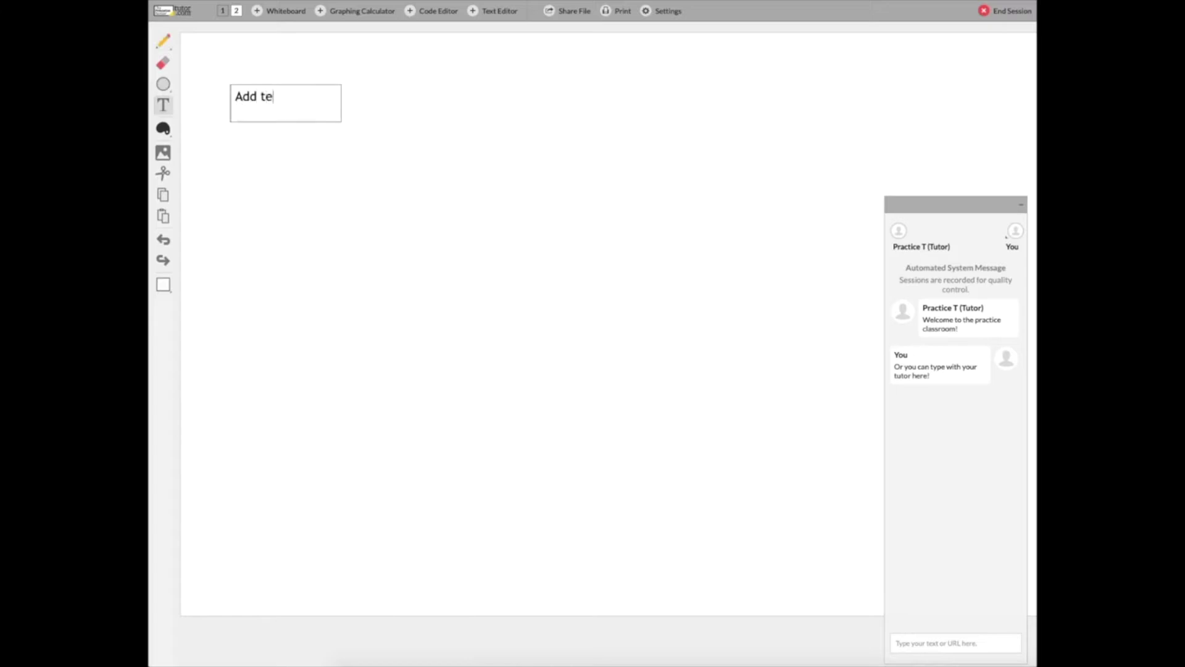
text(xt to your whiteboard if yo)
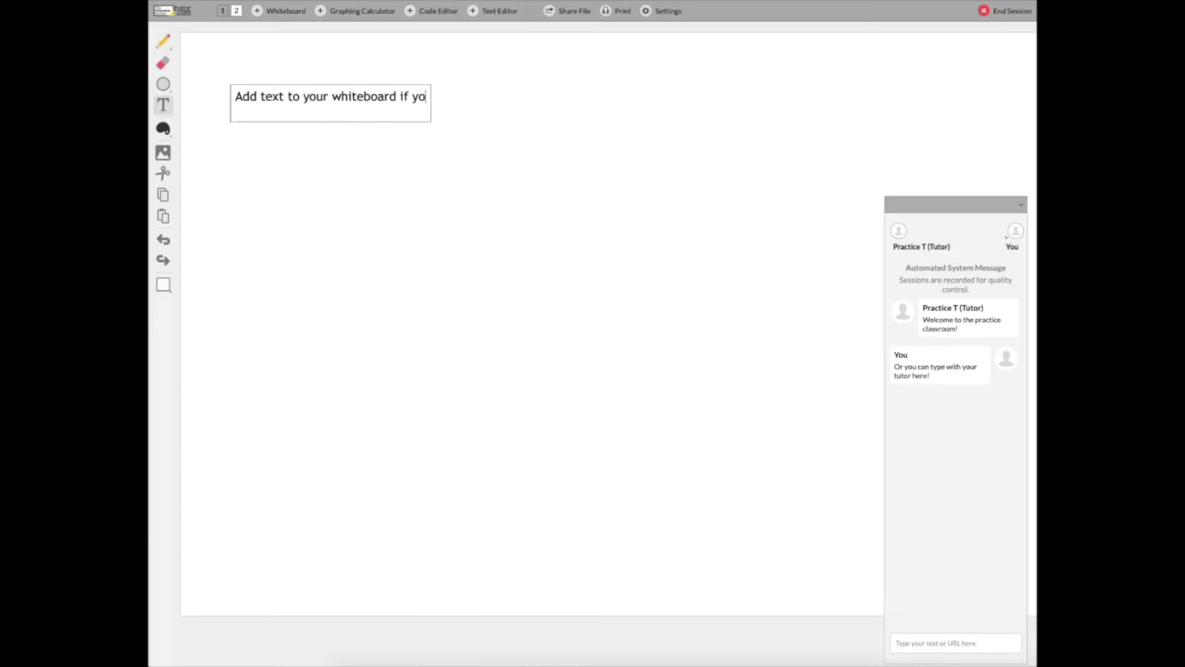
text(u prefer.)
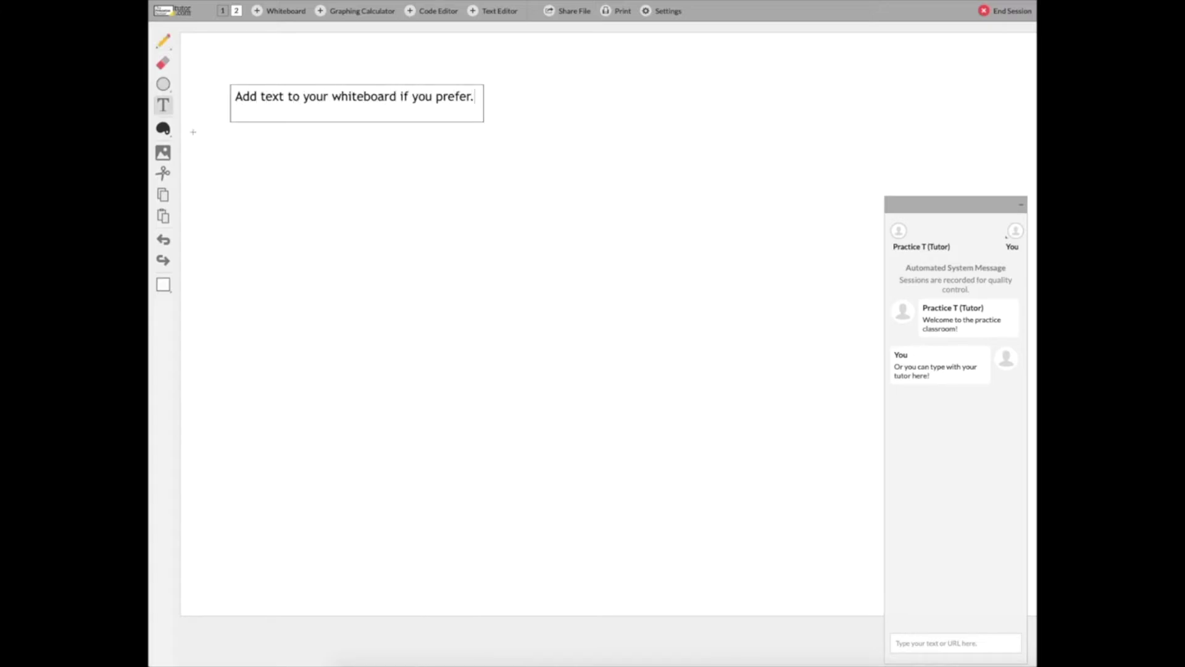
Insert an enlarged cone shape beside the formula V = 1/3πr²h, then add a blank page
mouse_move(163, 153)
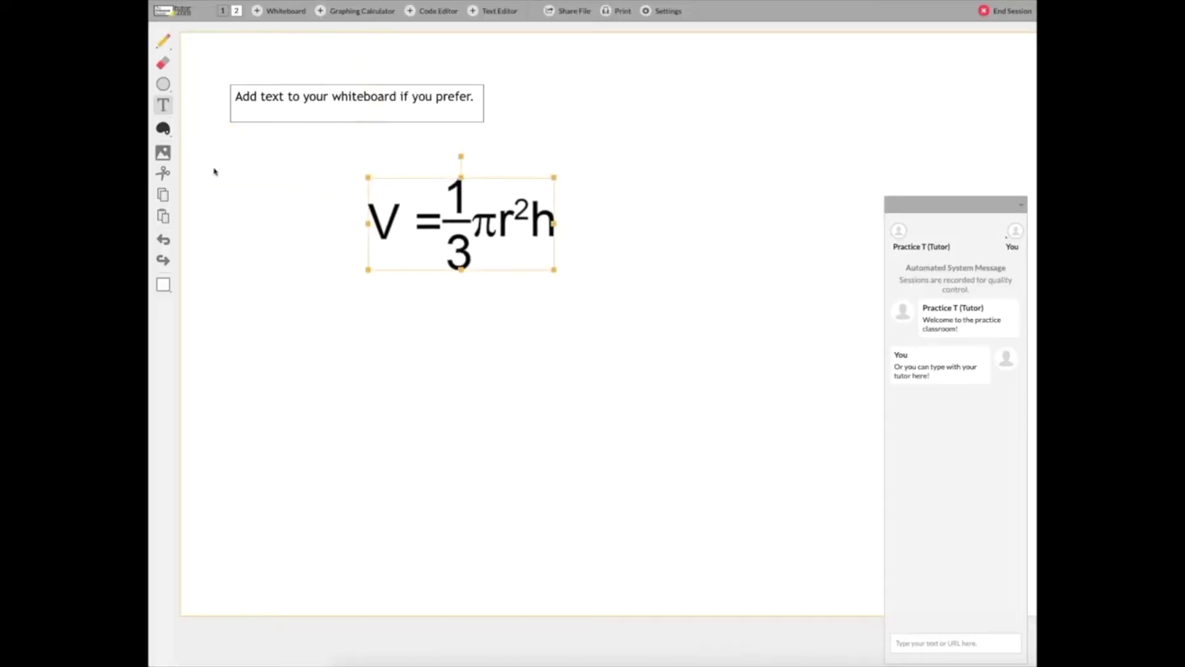
mouse_move(163, 154)
click(205, 208)
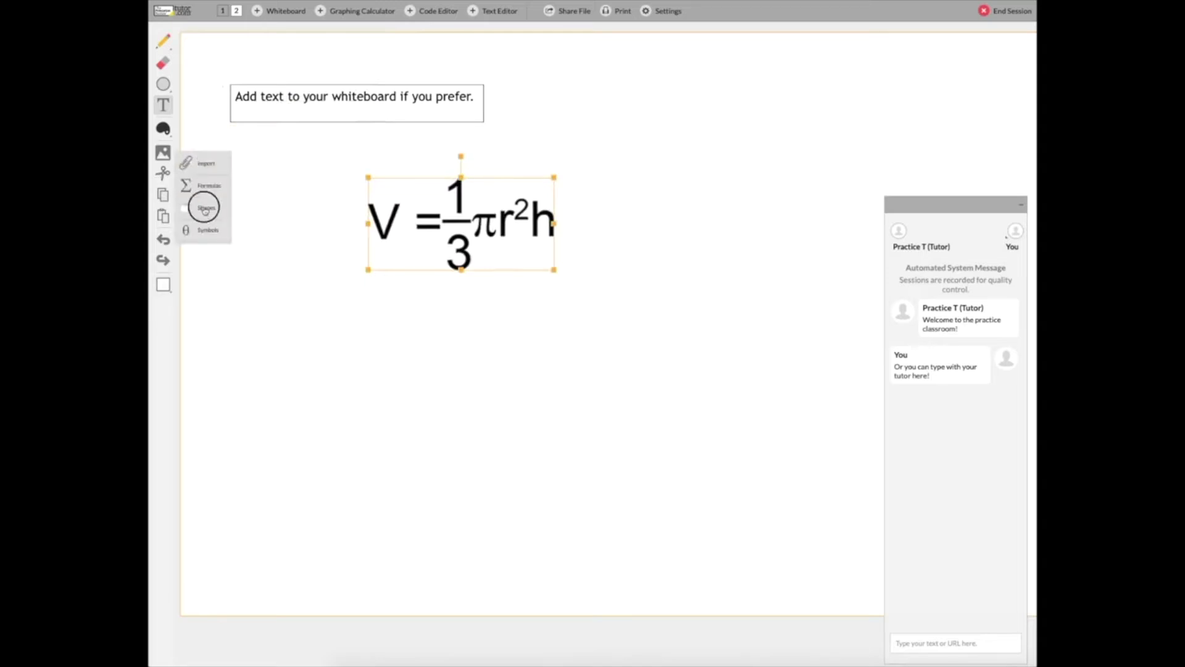
click(462, 292)
click(723, 422)
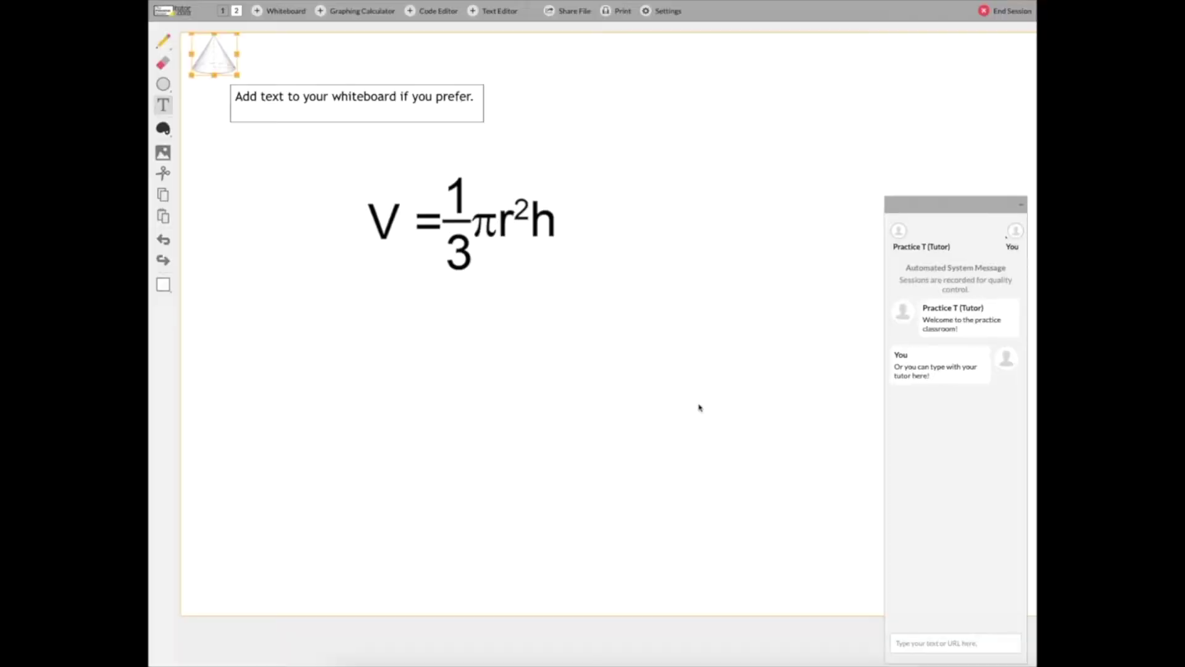
drag(208, 69, 828, 169)
drag(762, 237, 691, 222)
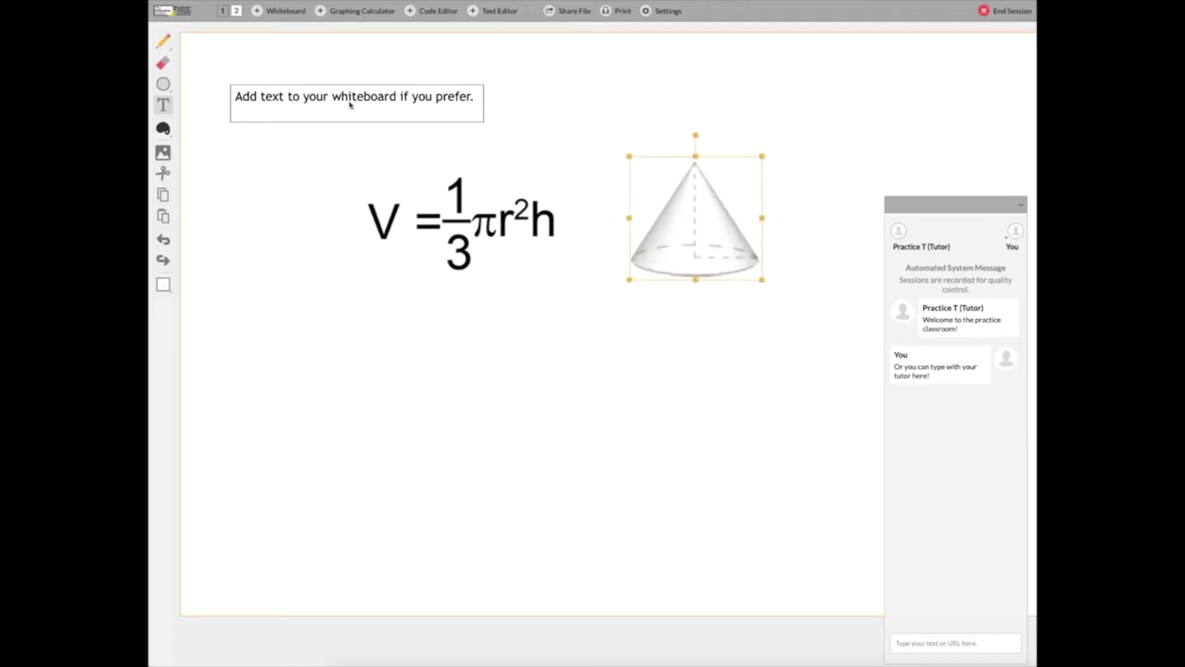
click(253, 14)
Give page 3 a grid background, then add a Desmos graphing calculator page showing its math keypad
click(163, 284)
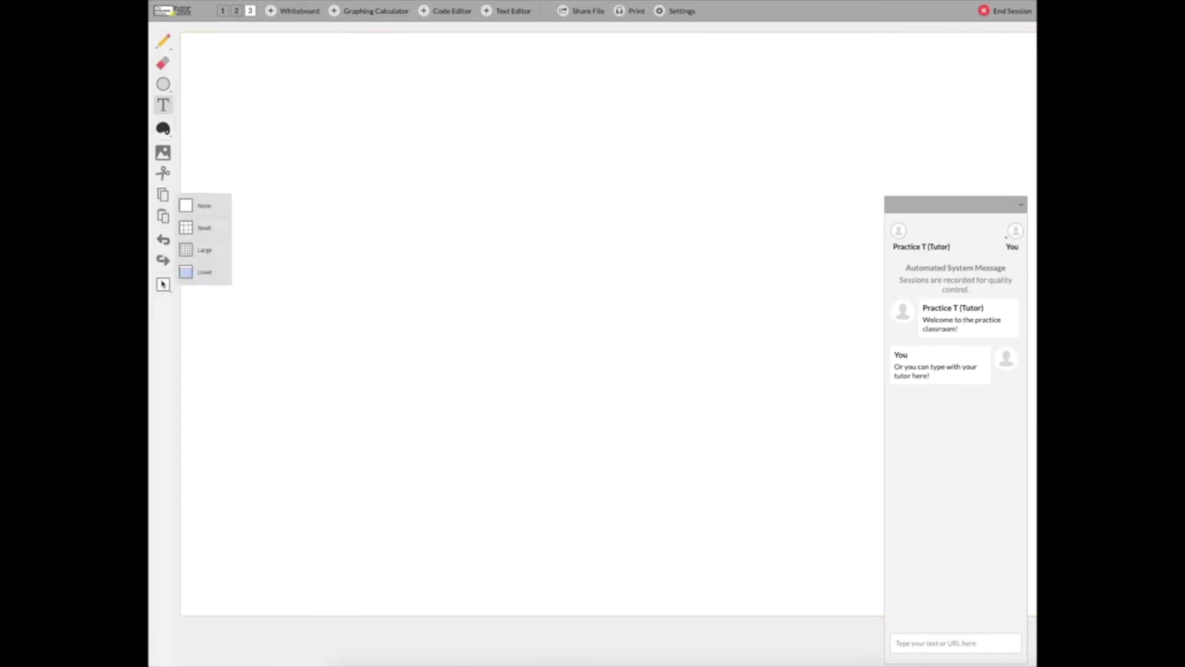
click(205, 229)
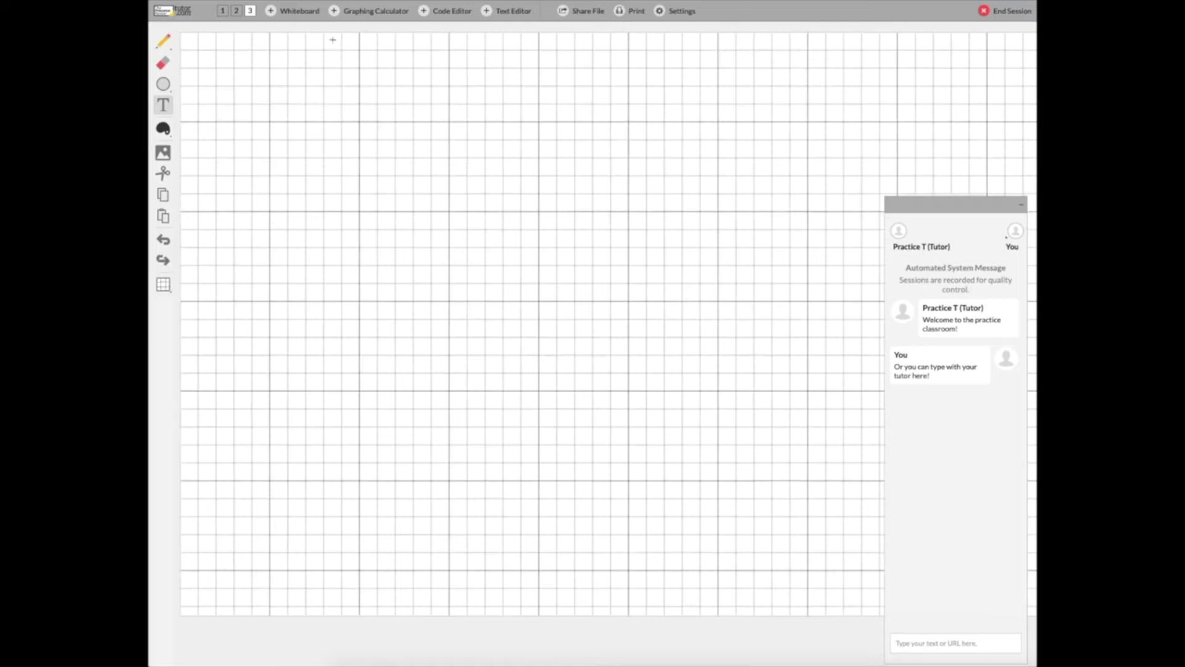
click(355, 14)
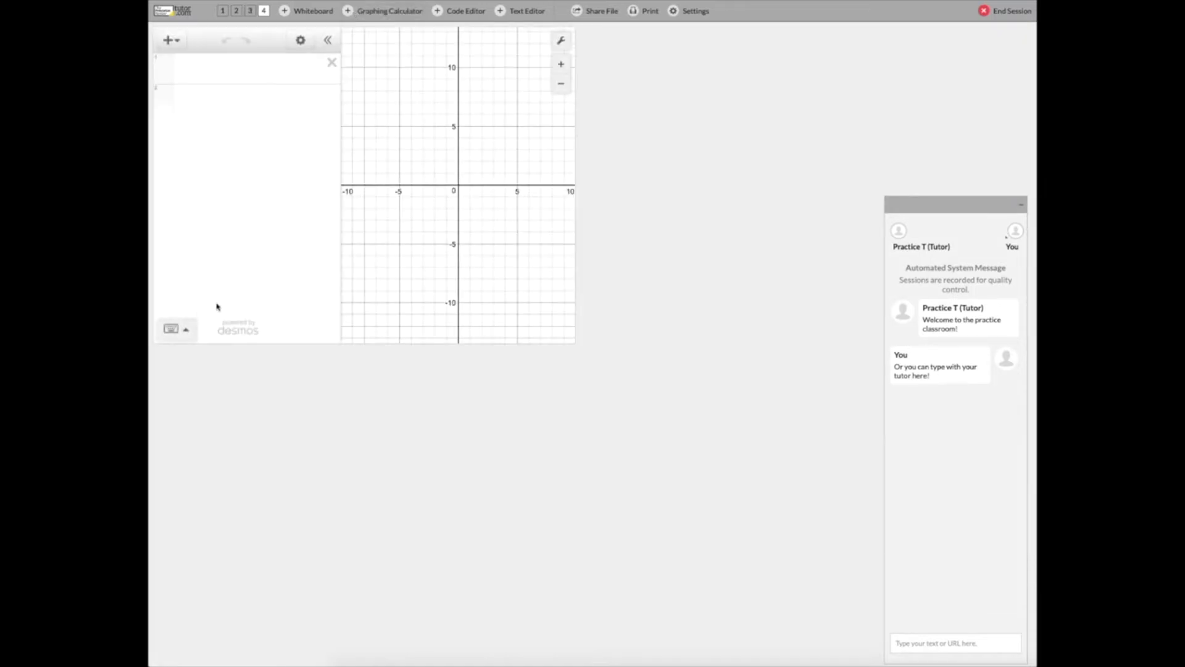
click(175, 328)
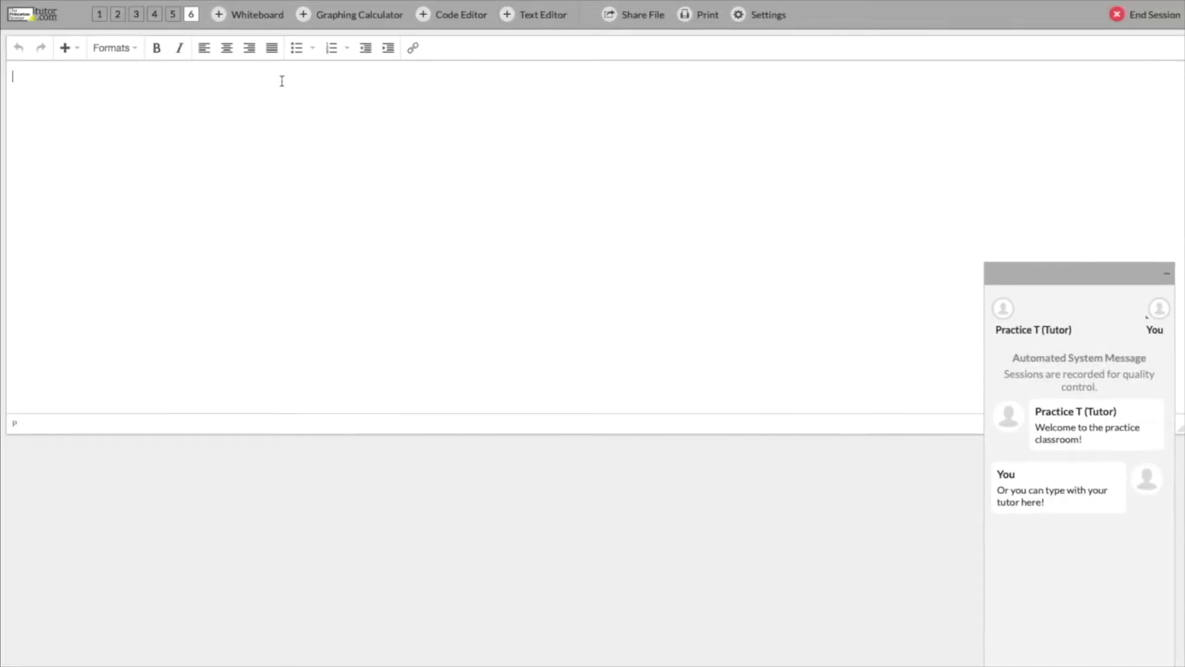
Type 'Or work with your tutor in the text editor to come up with a topic sentence, thesis, citation, or any' in the text editor
text(Or work with )
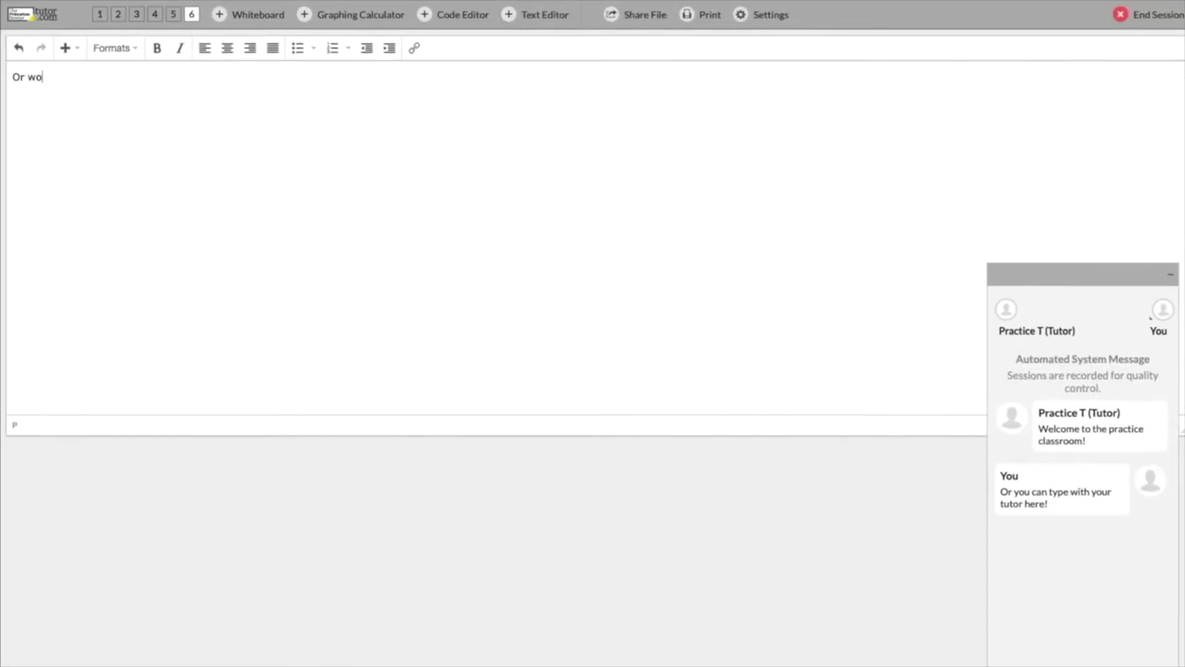
text(your tutor in the text editor t)
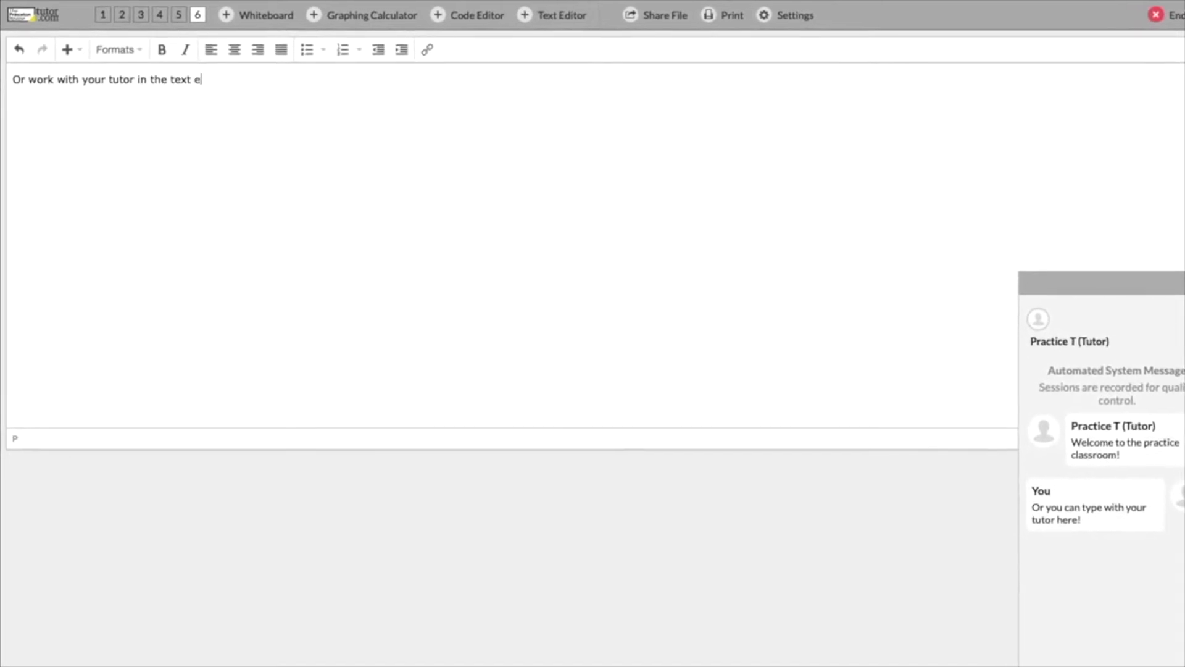
text(o come up with a topic se)
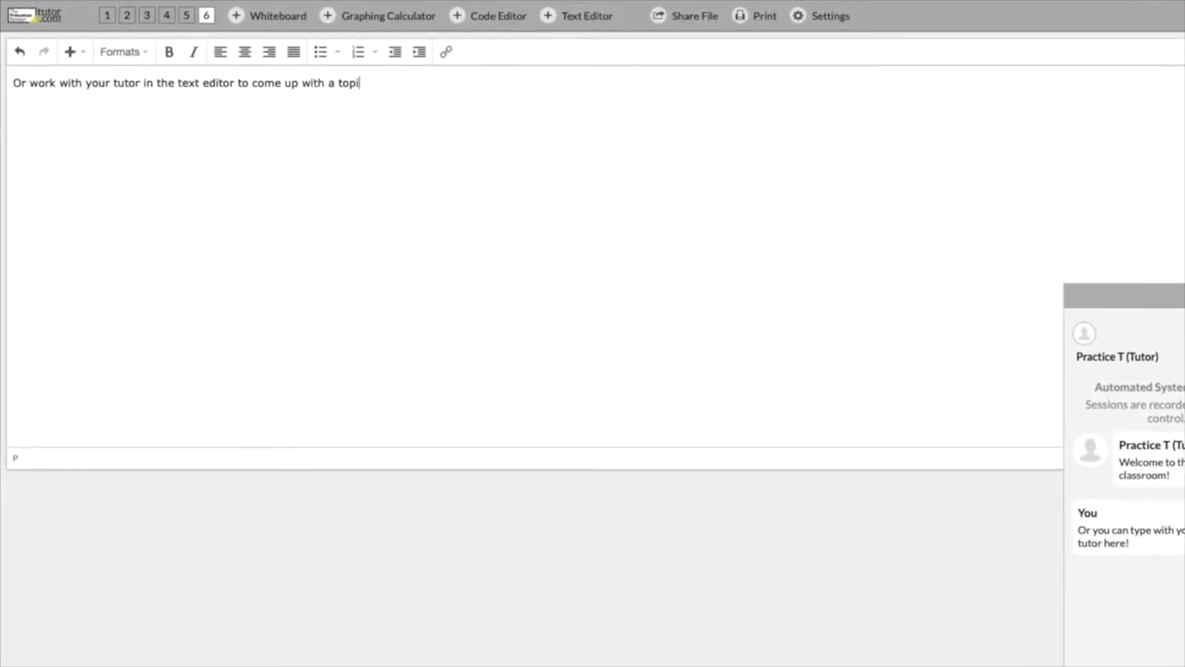
text(ntence, thesis, citation)
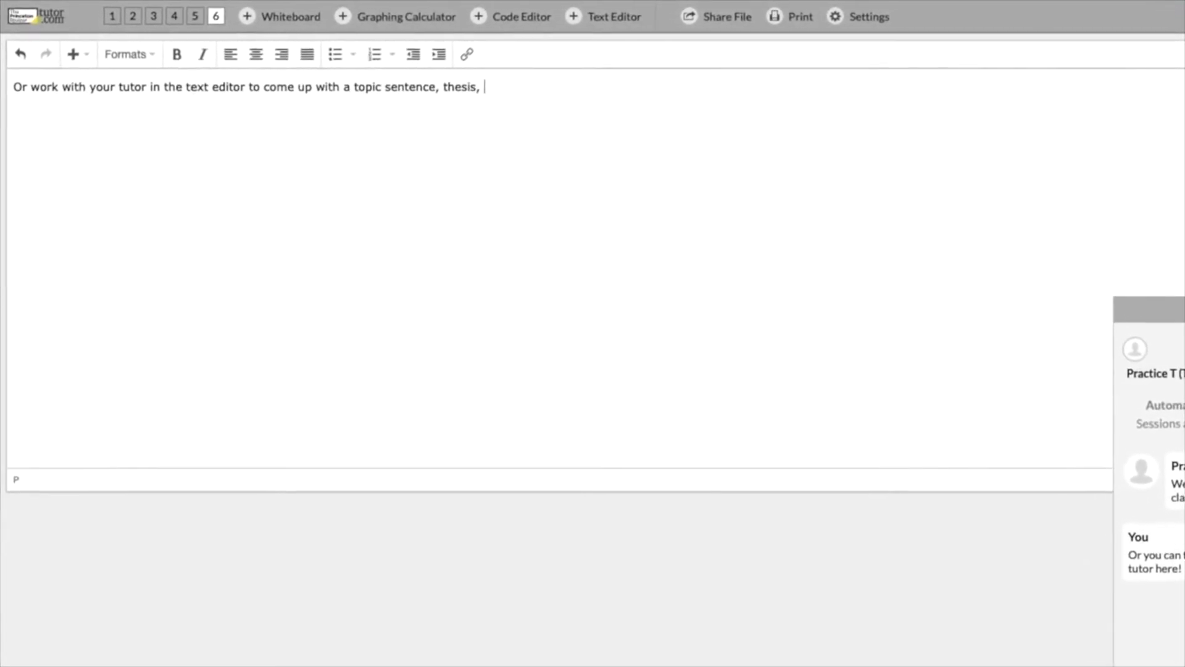
text(, or anything else)
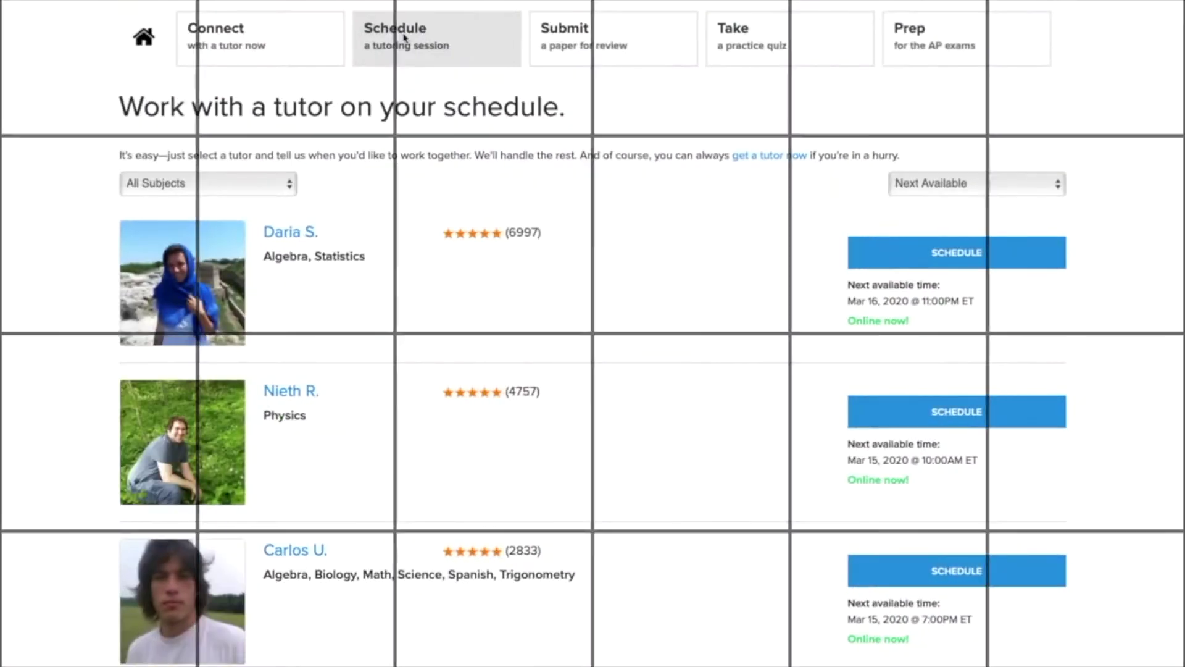
Browse the tutor list and schedule a session with the first tutor
scroll(400, 131, down, 5)
scroll(400, 131, up, 2)
scroll(399, 131, up, 1)
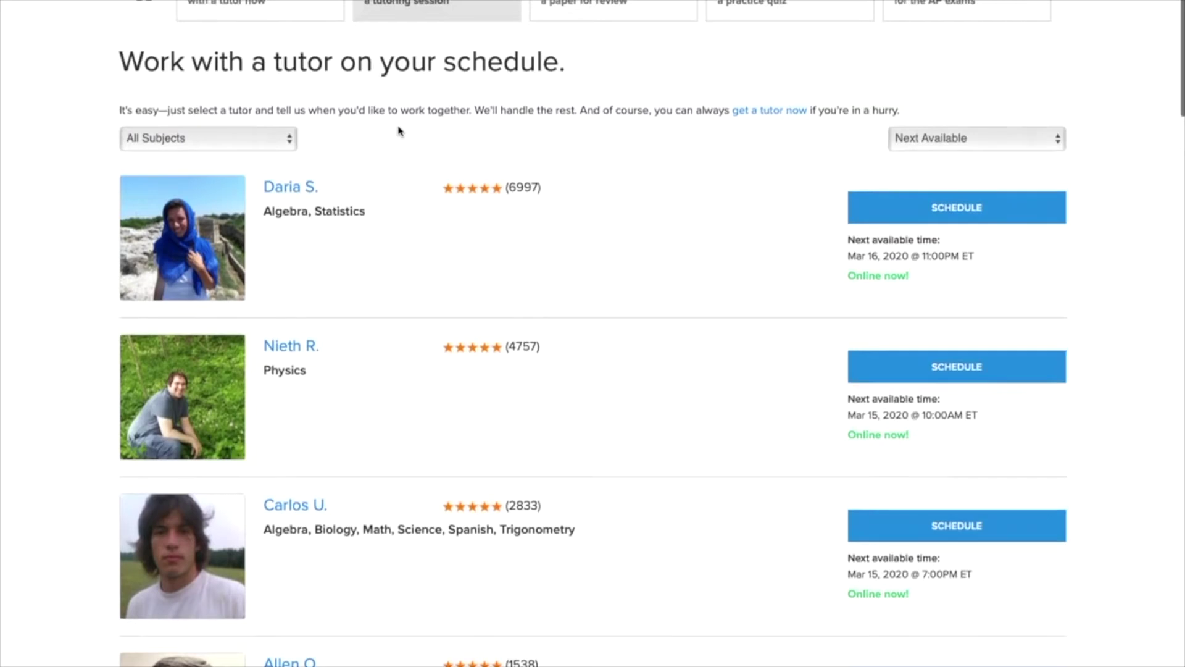
click(968, 220)
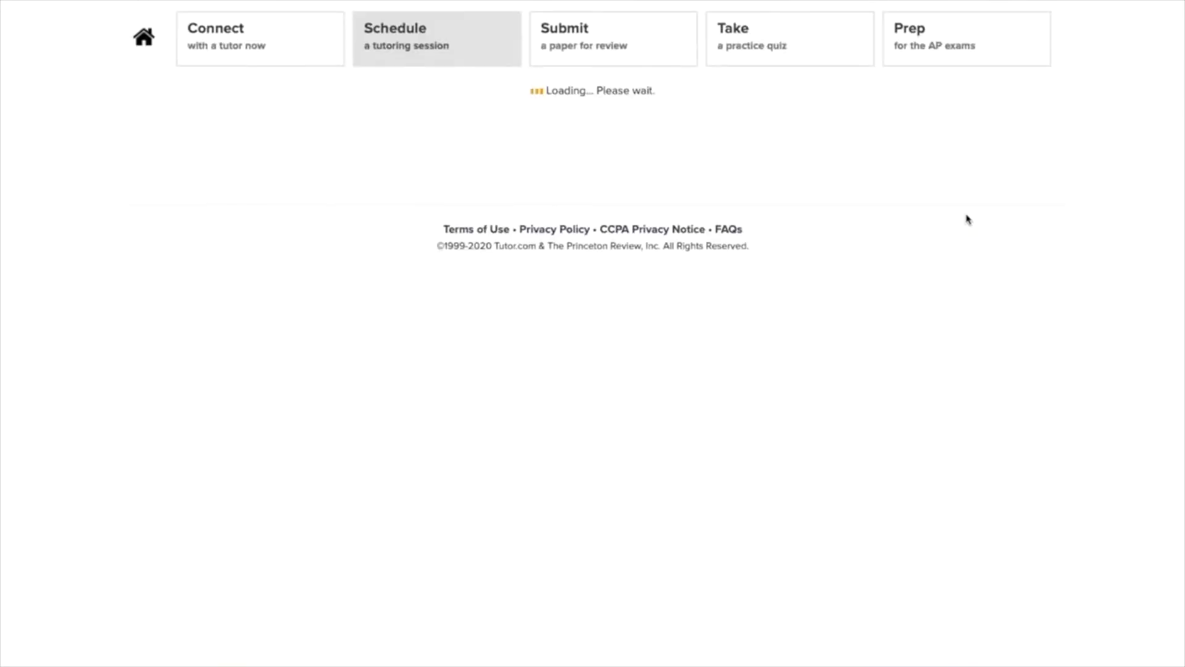
Look through that tutor's available dates, then go to the paper submission form
scroll(968, 219, down, 4)
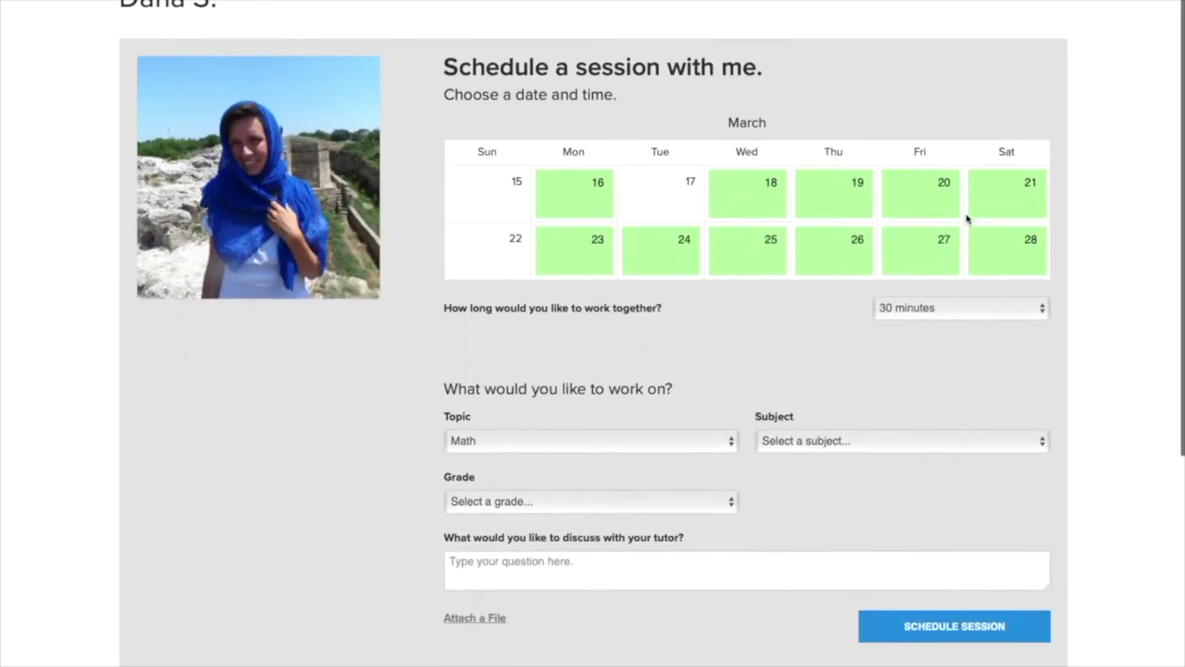
scroll(968, 220, down, 4)
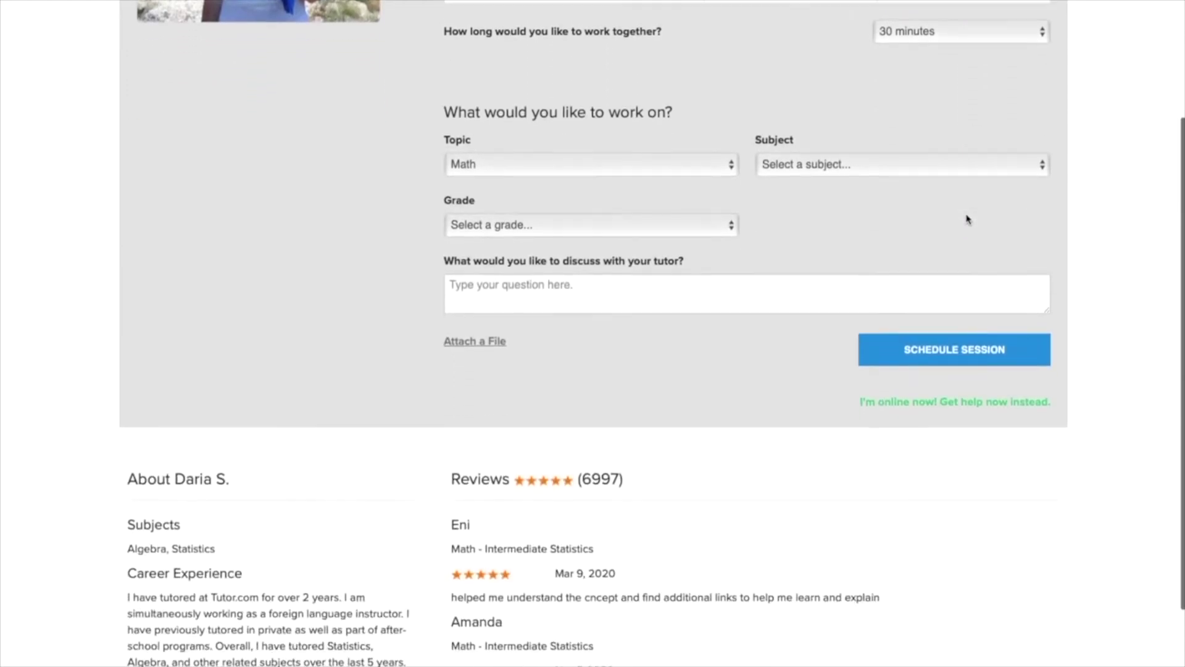
scroll(968, 220, up, 5)
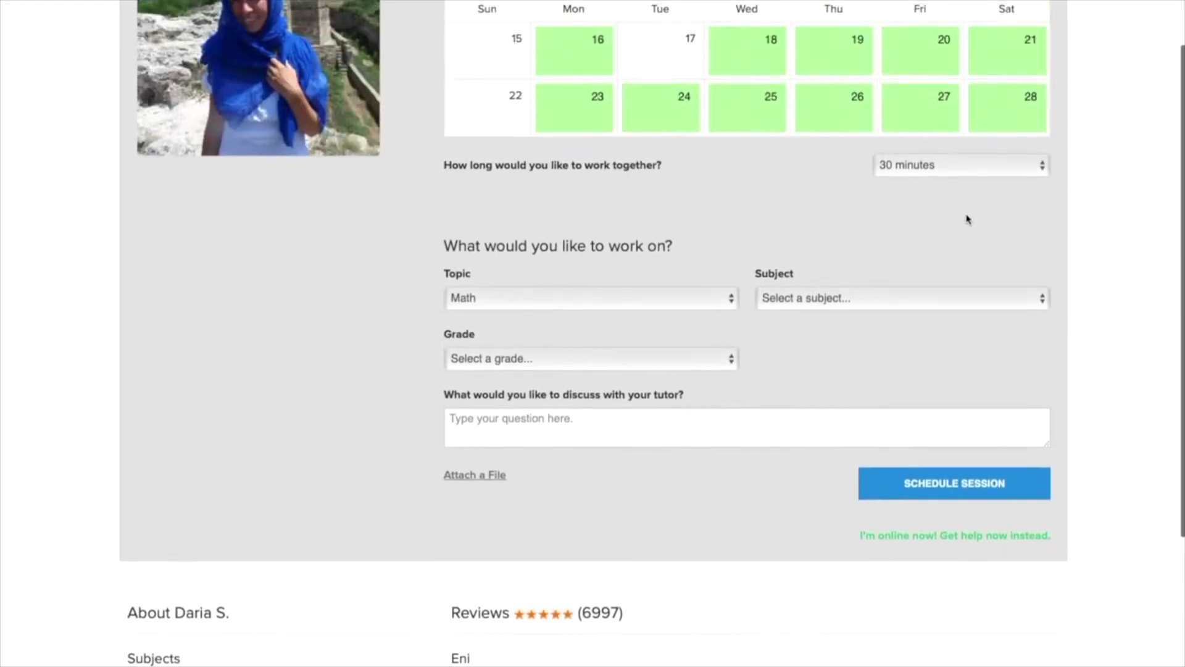
scroll(966, 220, up, 3)
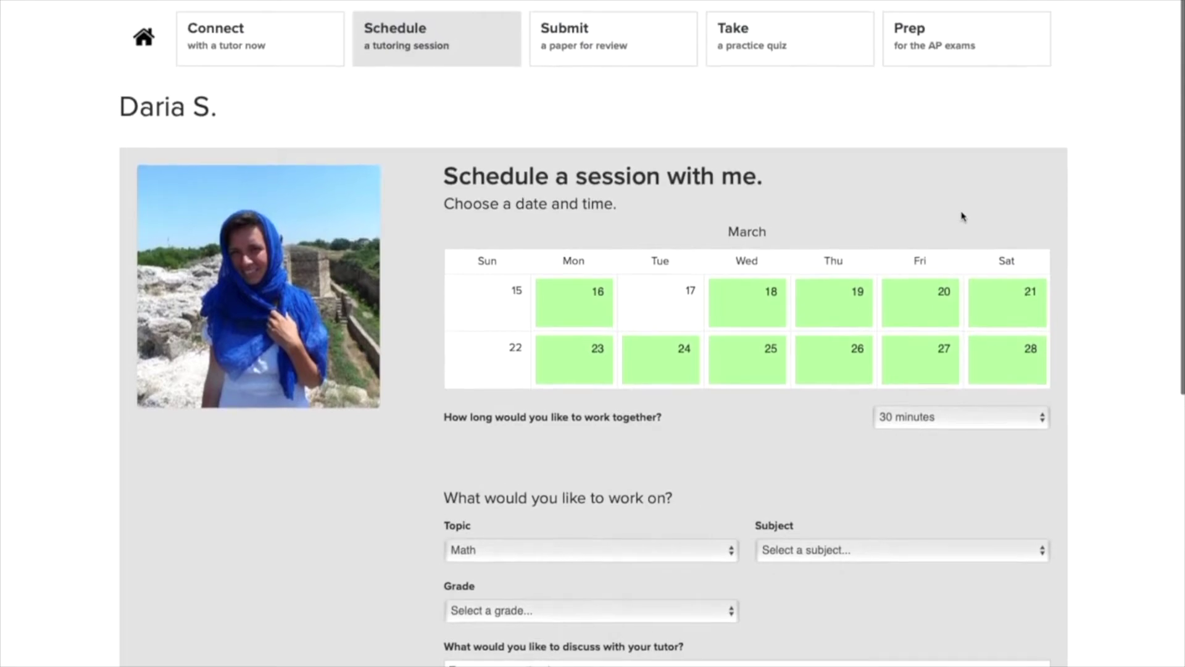
click(553, 43)
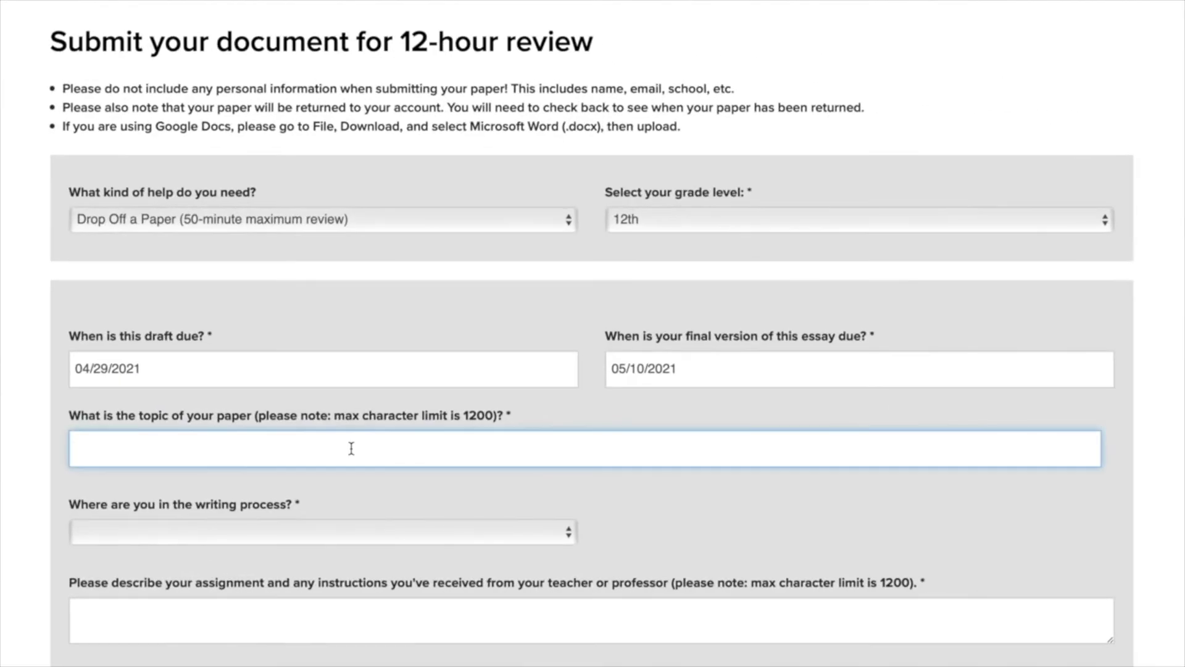
Enter topic 'Poem analysis', mark it ready for feedback, and add the grammar focus area
text(Poem analysis)
click(331, 532)
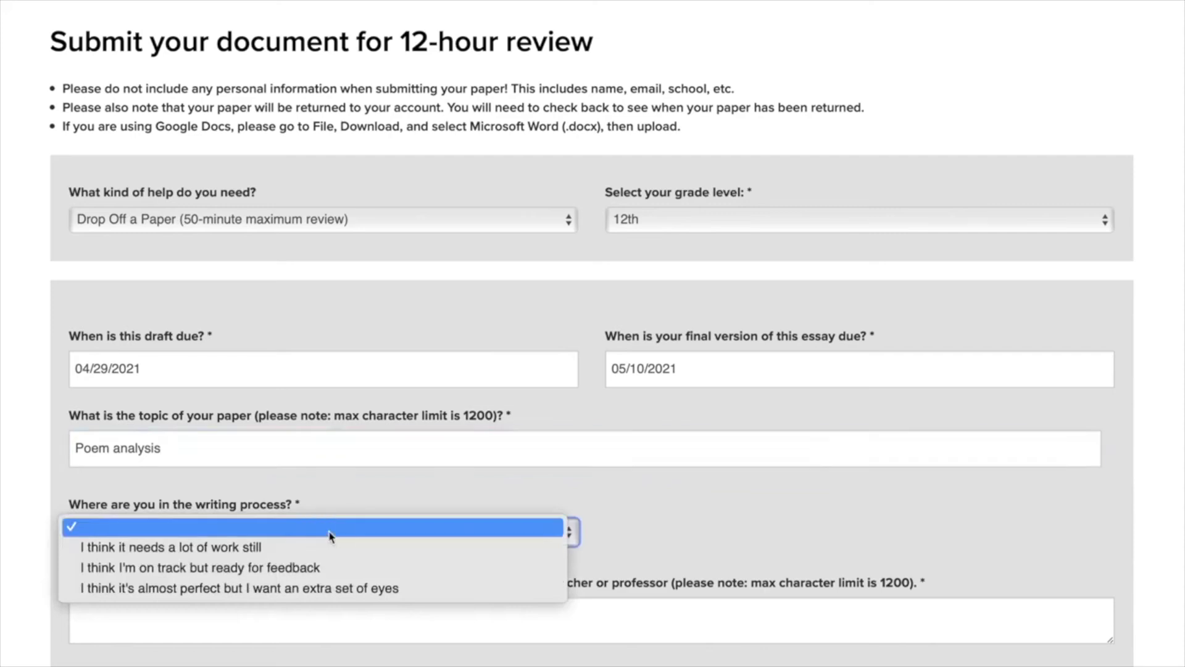
click(305, 568)
scroll(265, 632, down, 5)
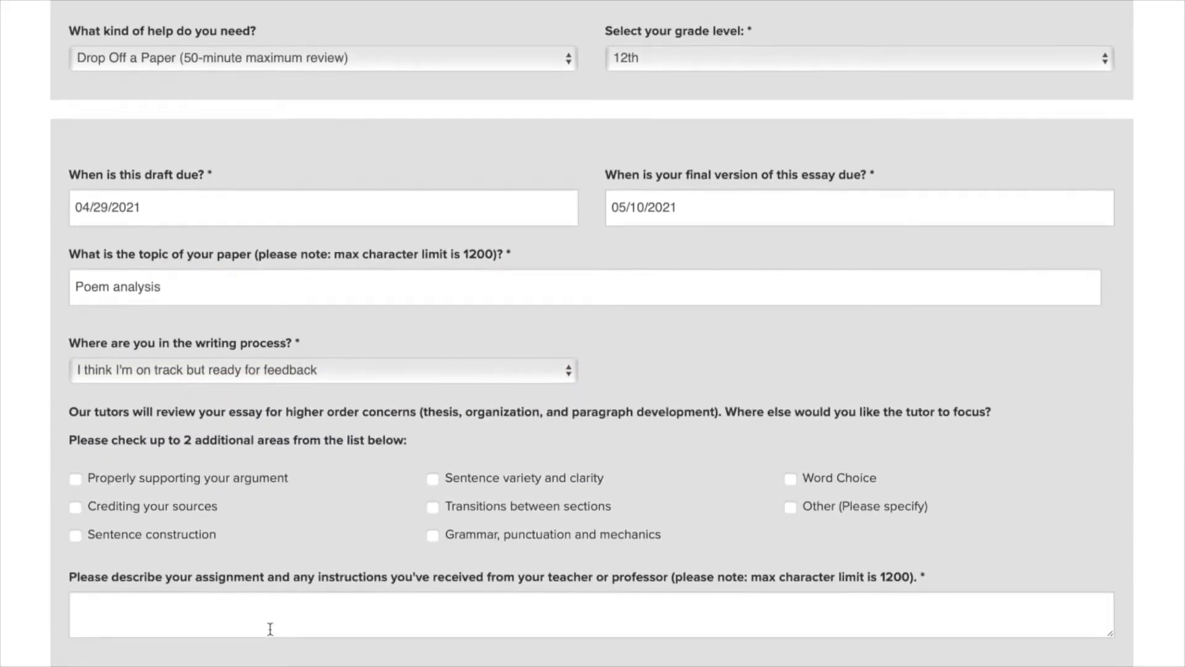
click(430, 538)
scroll(322, 537, down, 3)
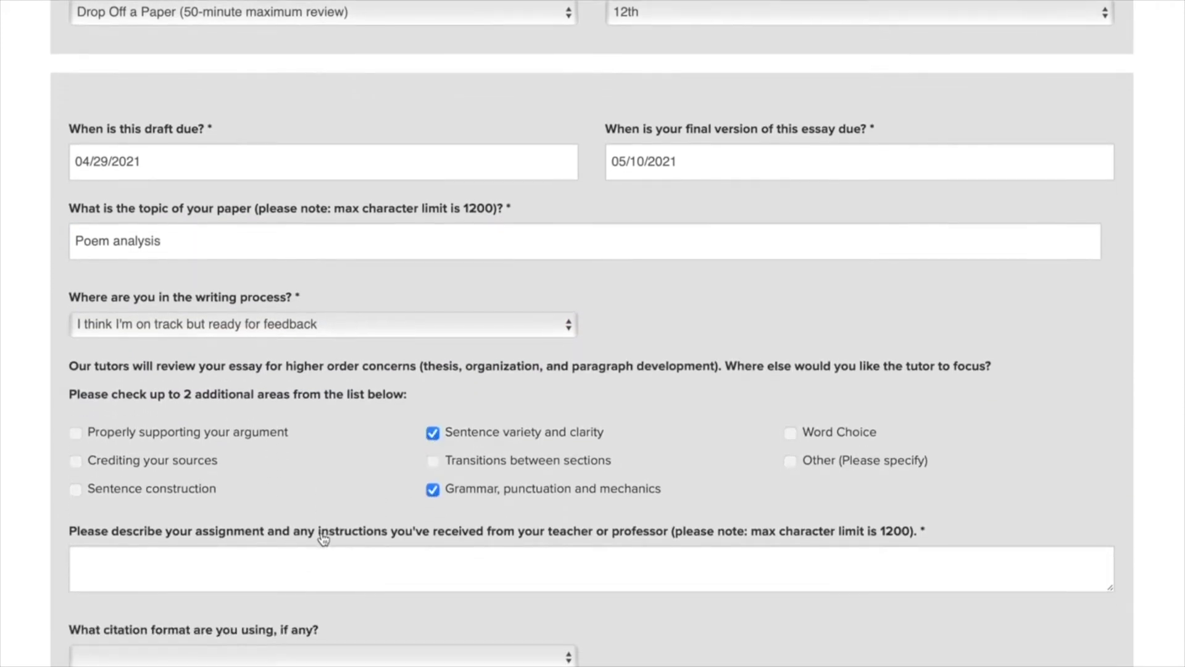
Add instructions 'Cite sources, use paragraph structure, thesis statement' and choose MLA citation format
click(305, 532)
text(Cite sources, us)
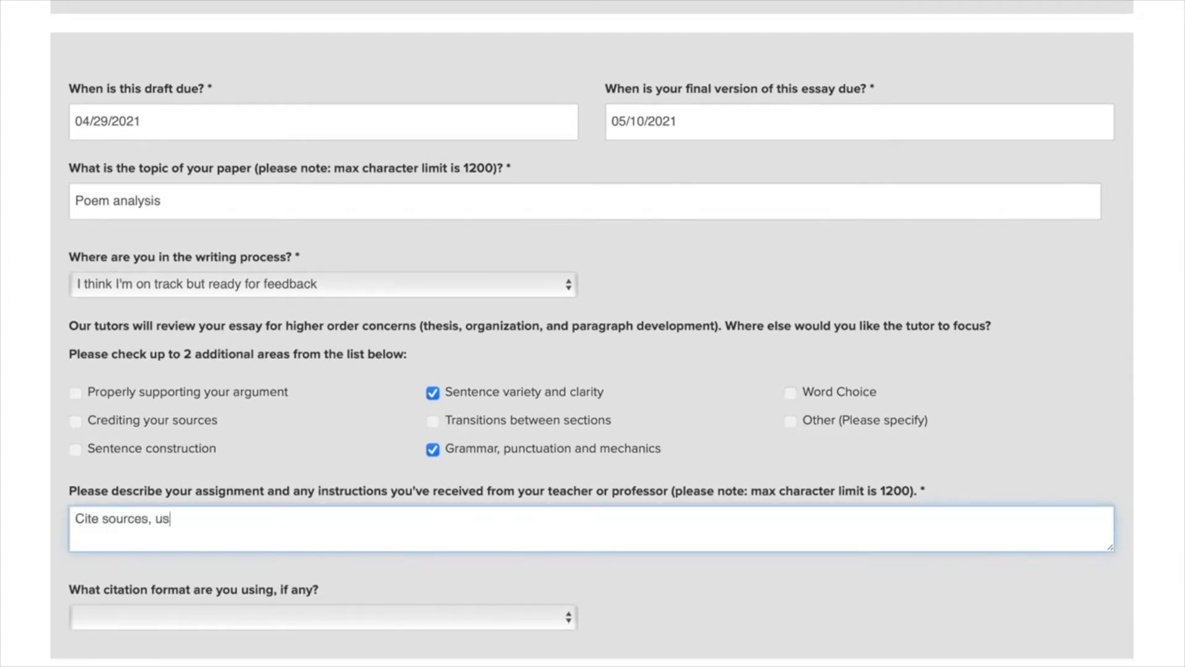
text(e paragraph structure, thesis statement)
click(276, 618)
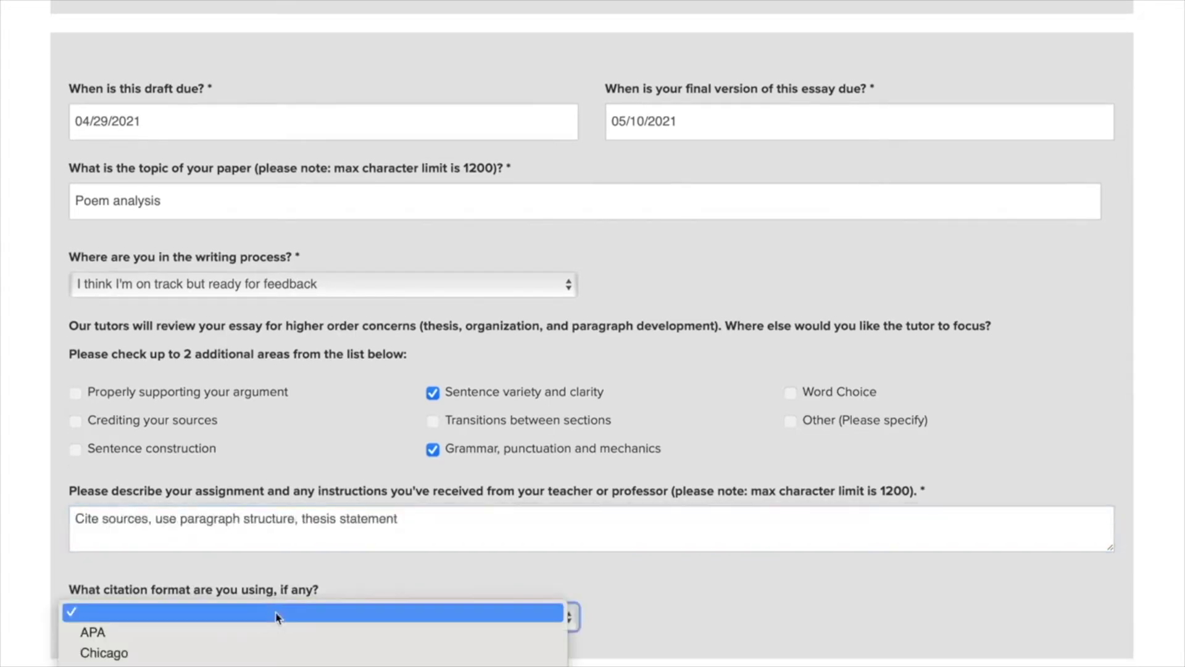
click(276, 664)
scroll(593, 333, down, 1)
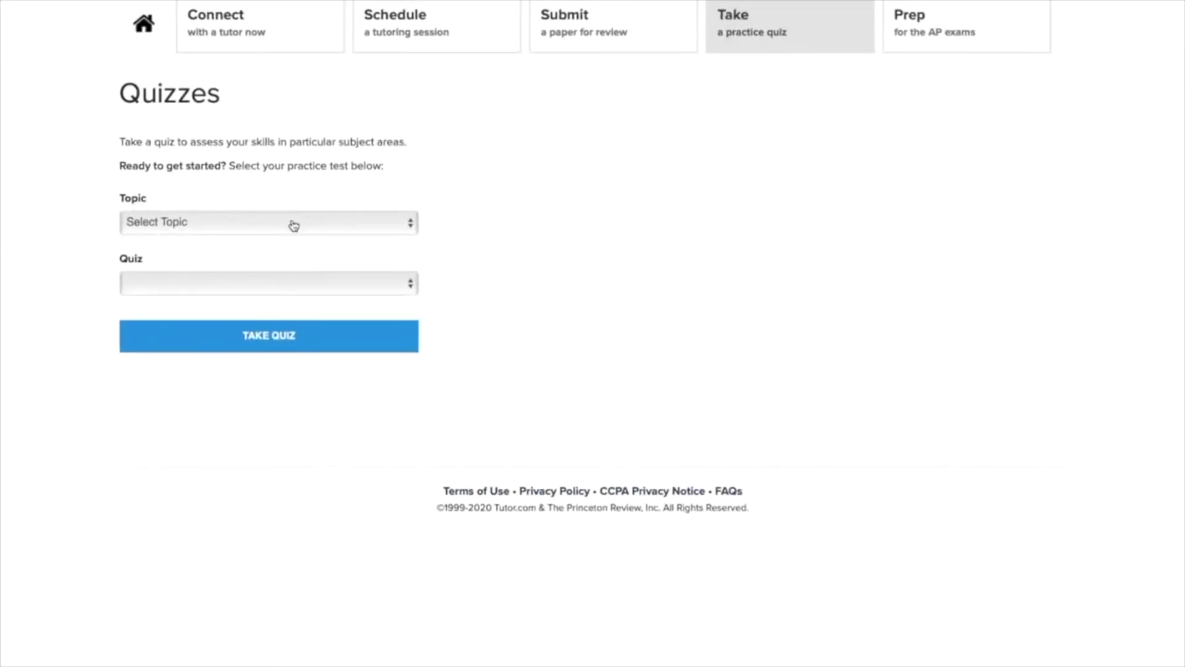
Start the Algebra I quiz 'Writing Linear Functions'
click(480, 226)
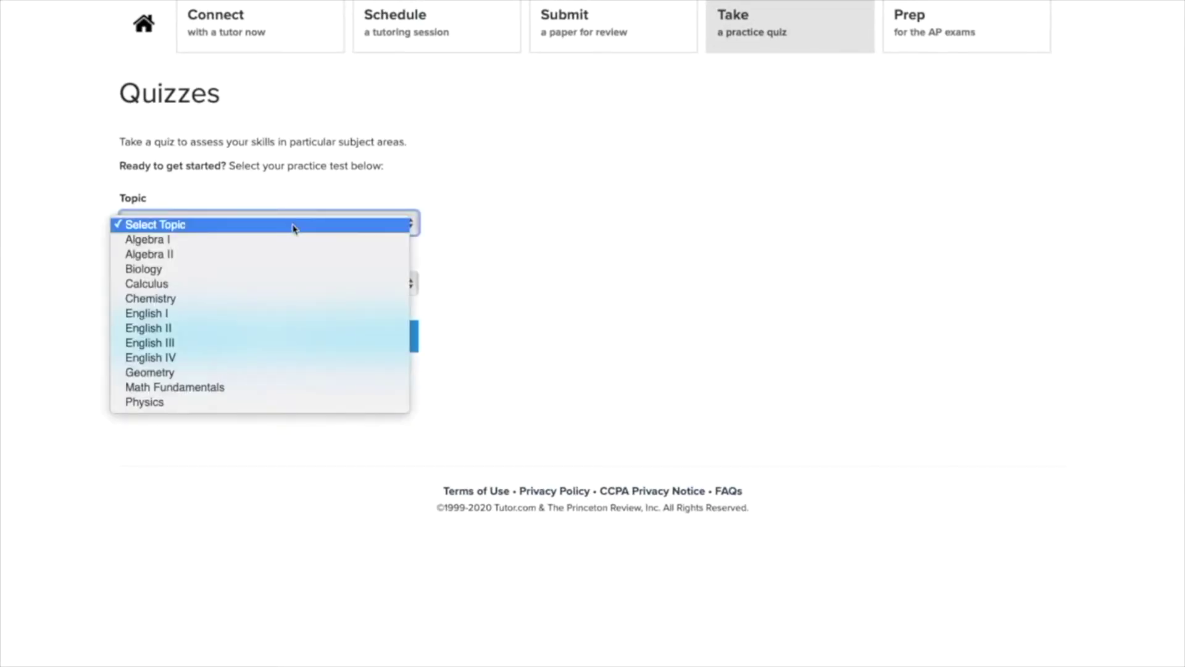
click(281, 241)
click(240, 284)
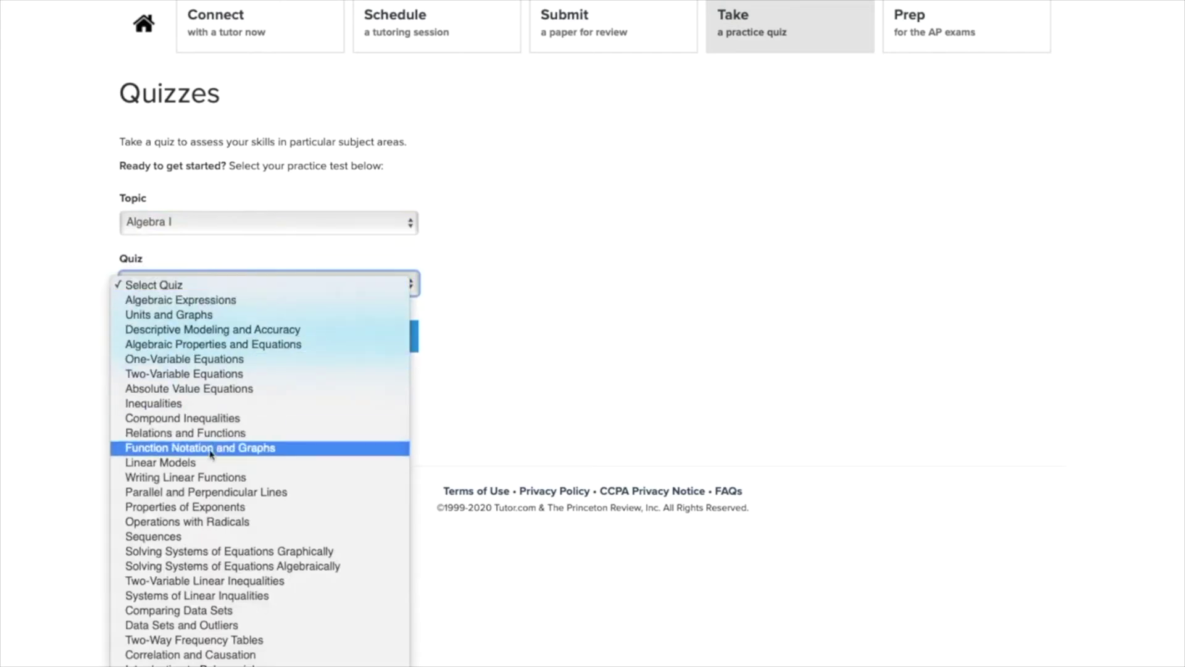
click(210, 477)
click(267, 336)
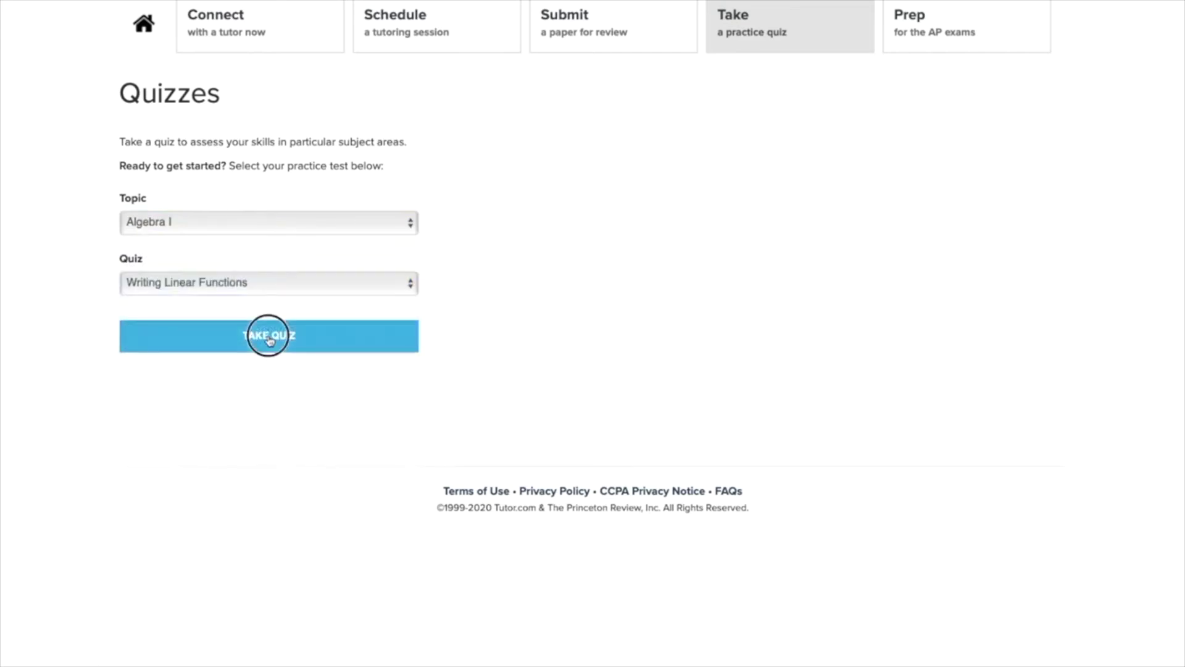
scroll(412, 245, down, 3)
scroll(422, 251, up, 3)
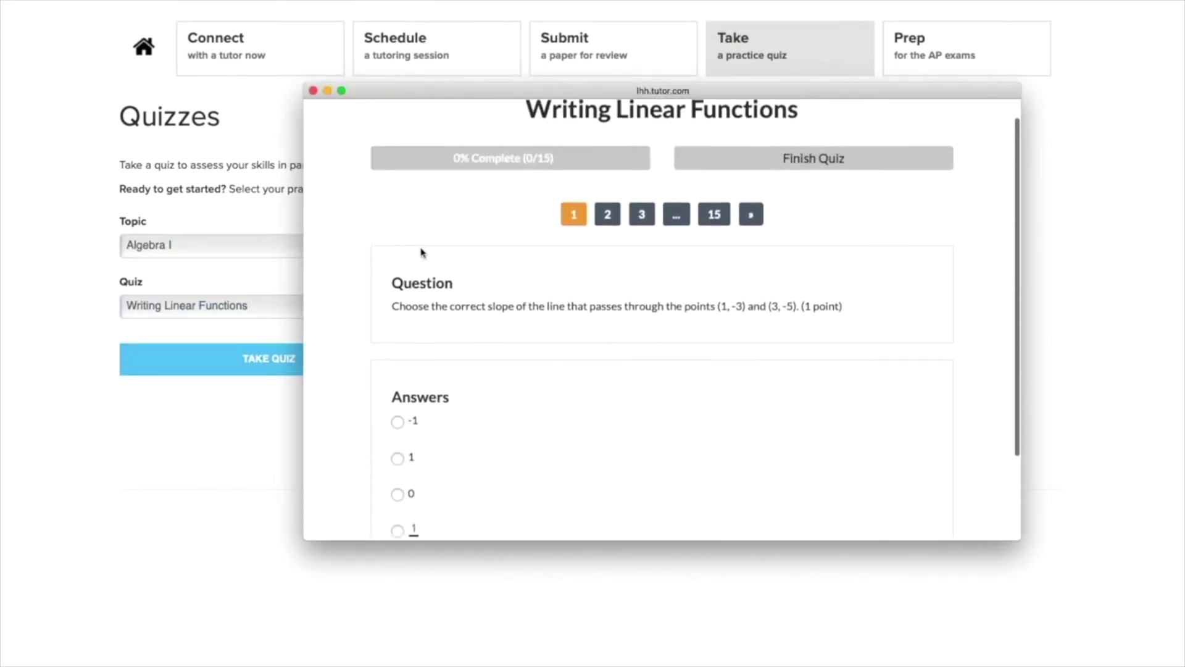
Finish the quiz and review the answer to missed question 1
click(791, 178)
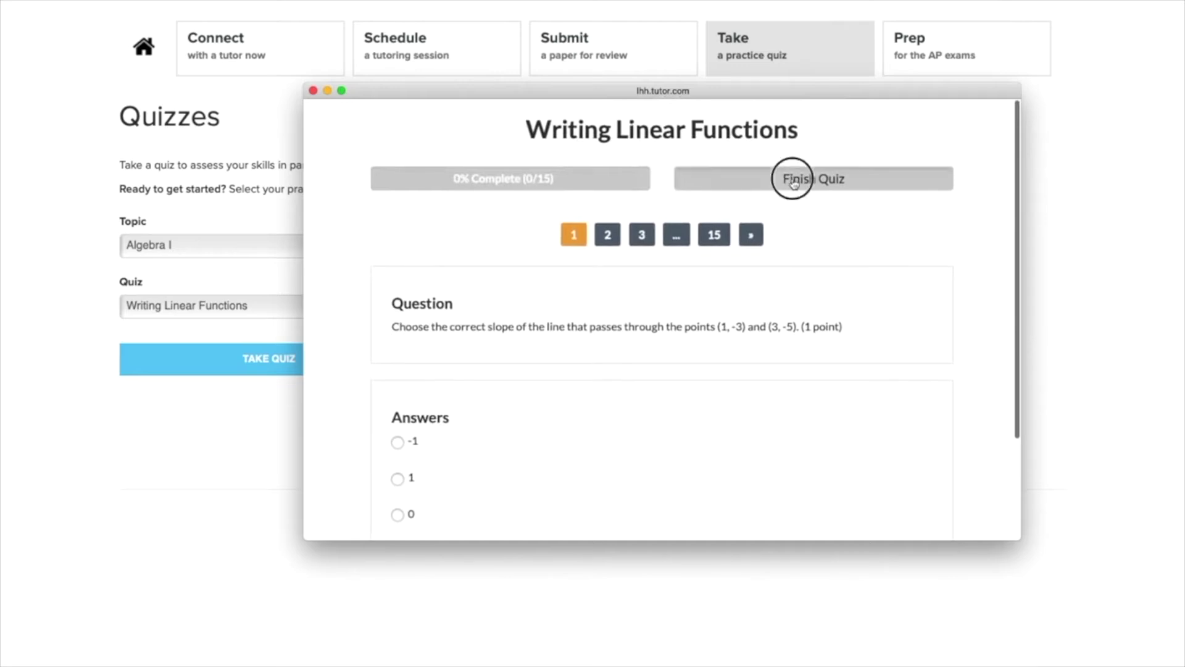
click(799, 315)
scroll(795, 318, down, 5)
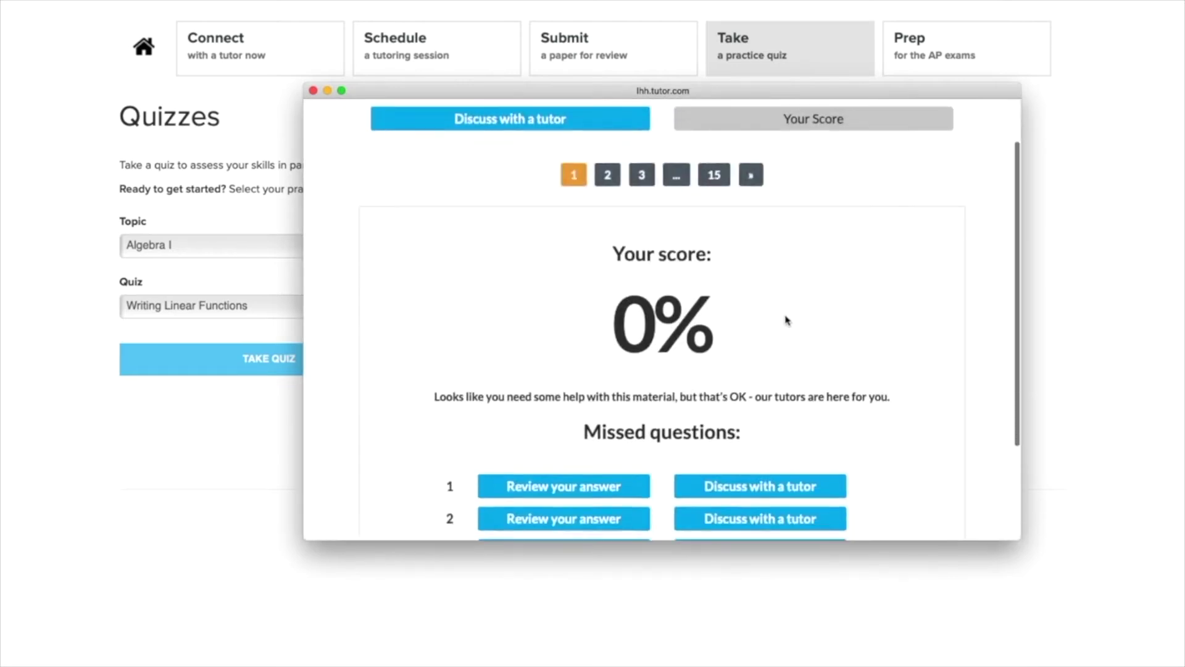
click(574, 355)
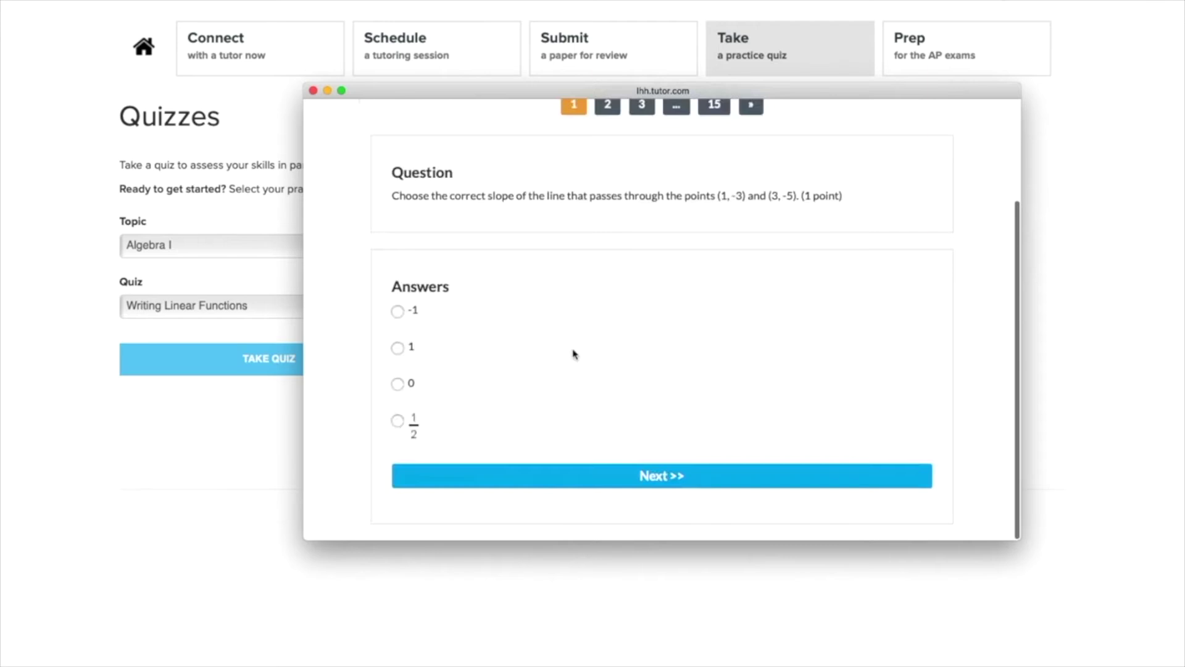
scroll(476, 341, up, 2)
scroll(476, 340, up, 2)
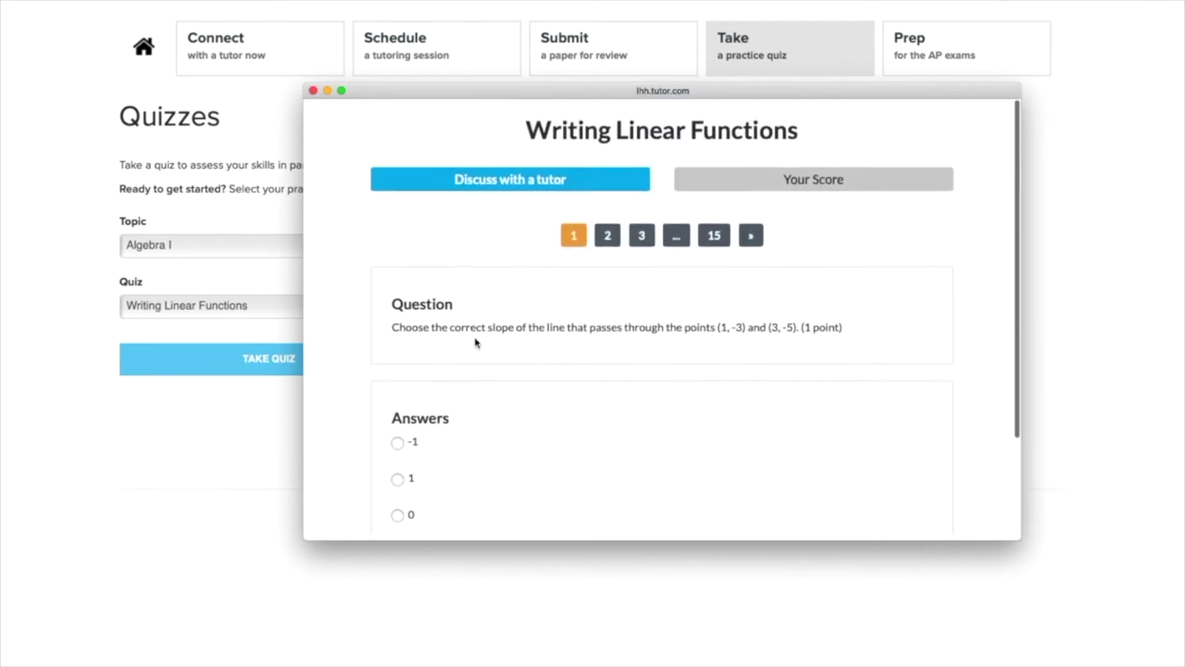
Send question 1 to a tutor and set the request grade to 8th
click(476, 179)
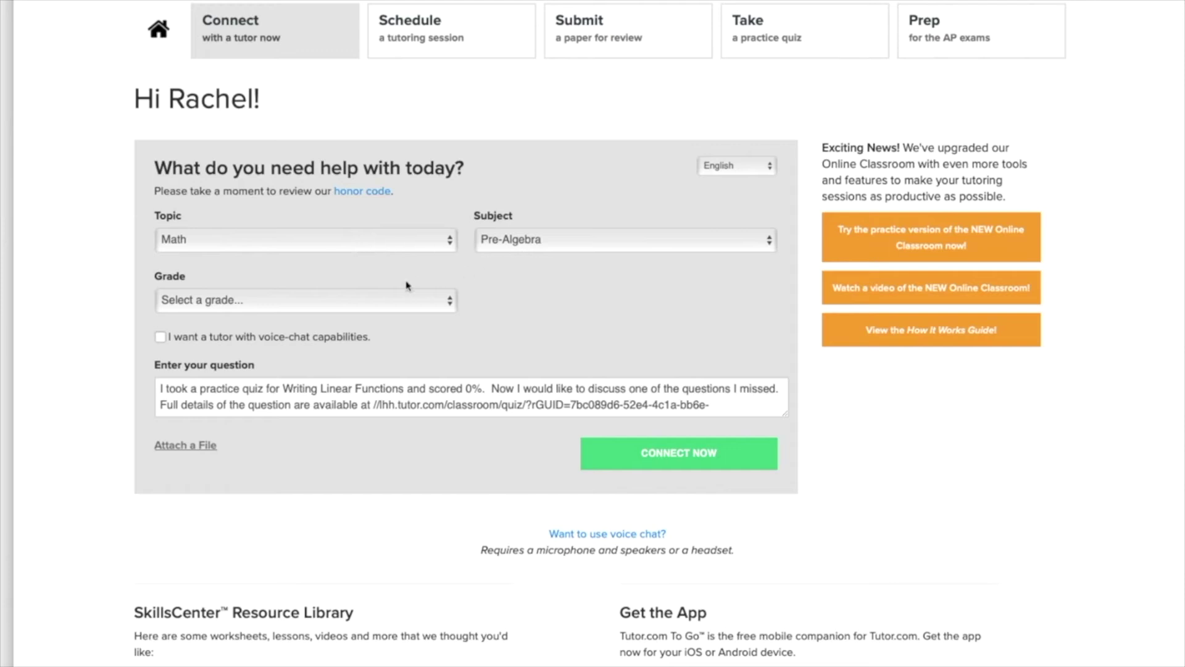
click(345, 305)
click(331, 333)
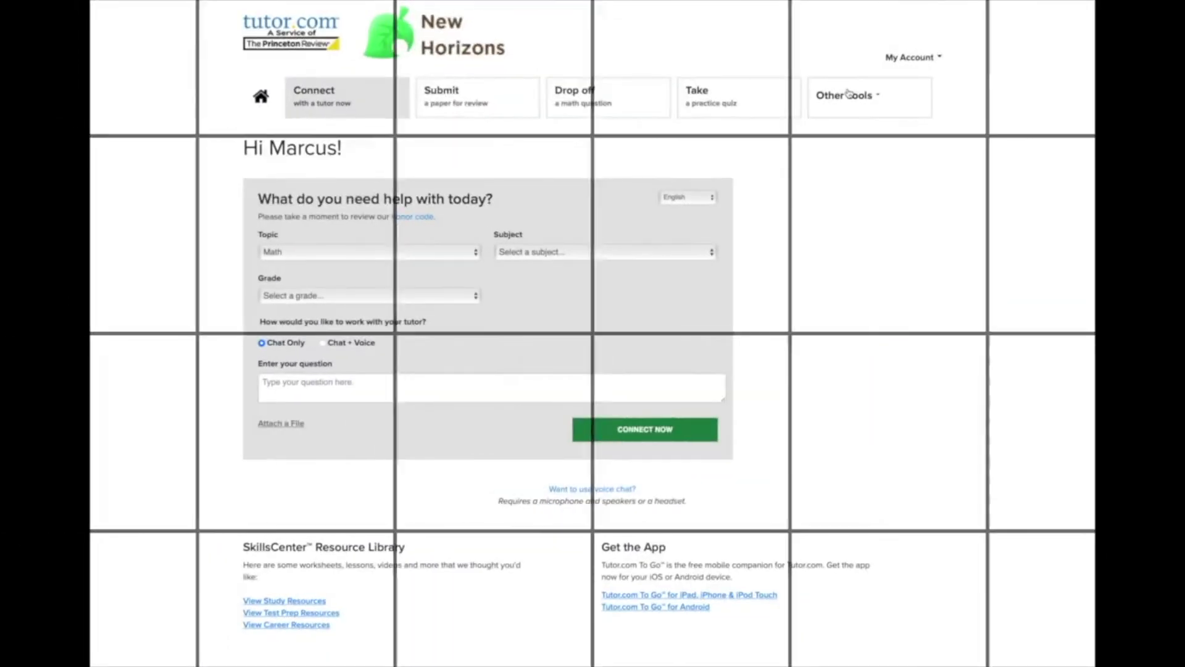
Choose Prep for the SAT/ACT under Other Tools to reach SAT Essentials
click(849, 94)
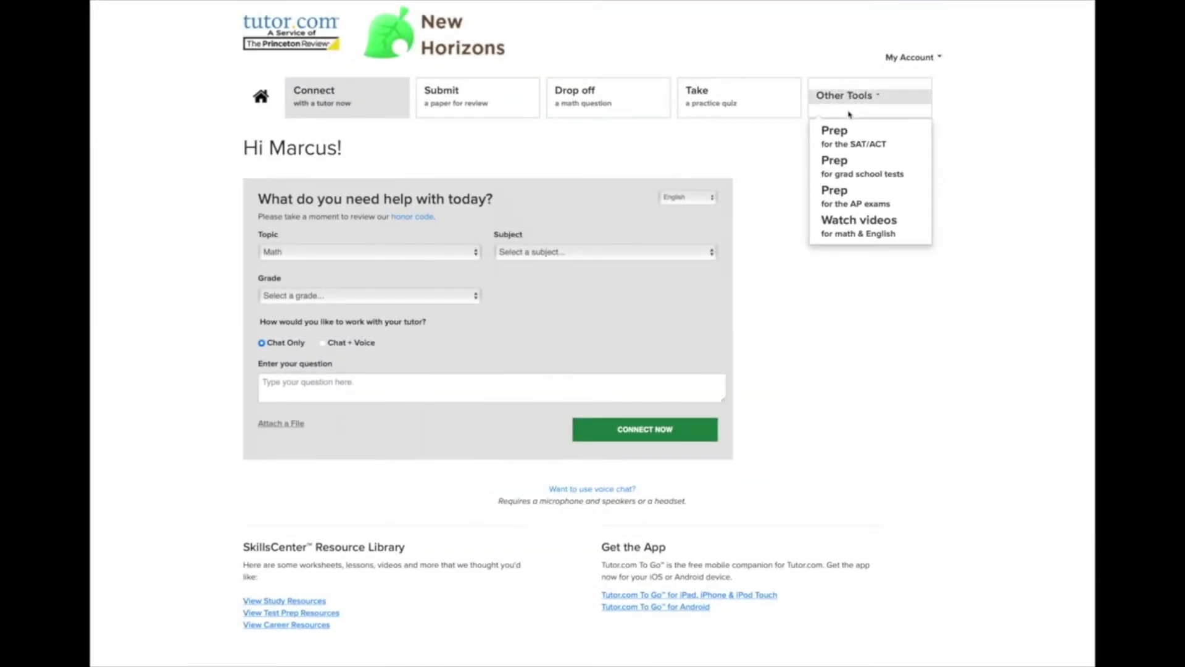
click(848, 137)
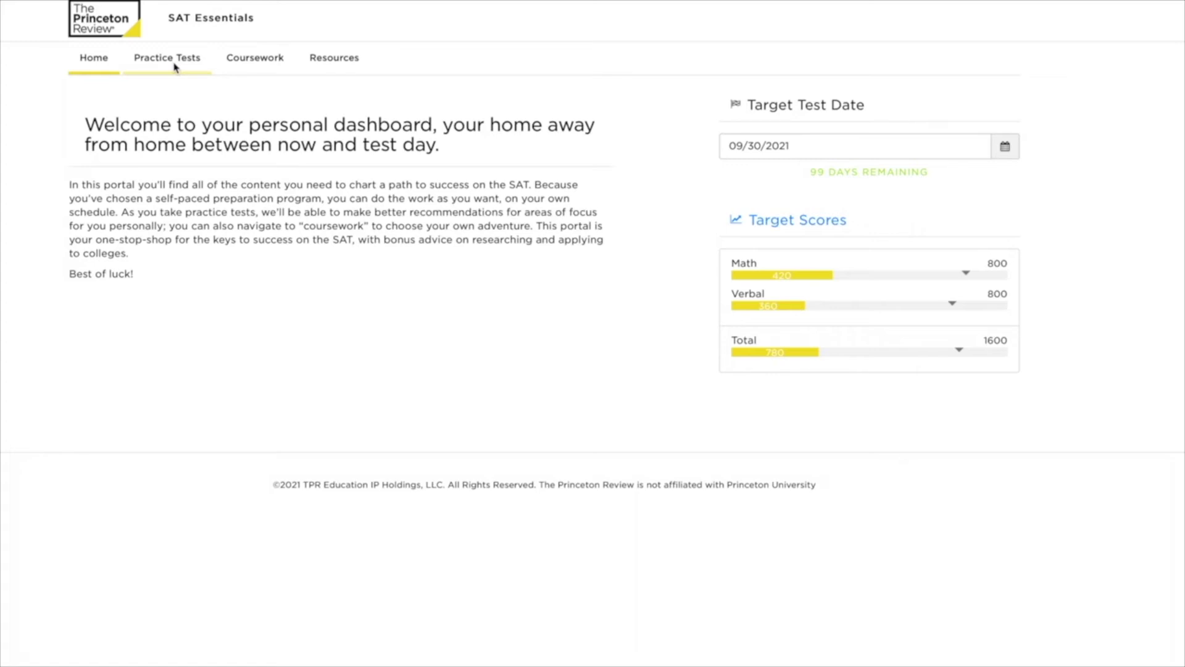
Review Practice Tests progress, open and dismiss Practice Test 1's start options, then scroll down the list
click(175, 67)
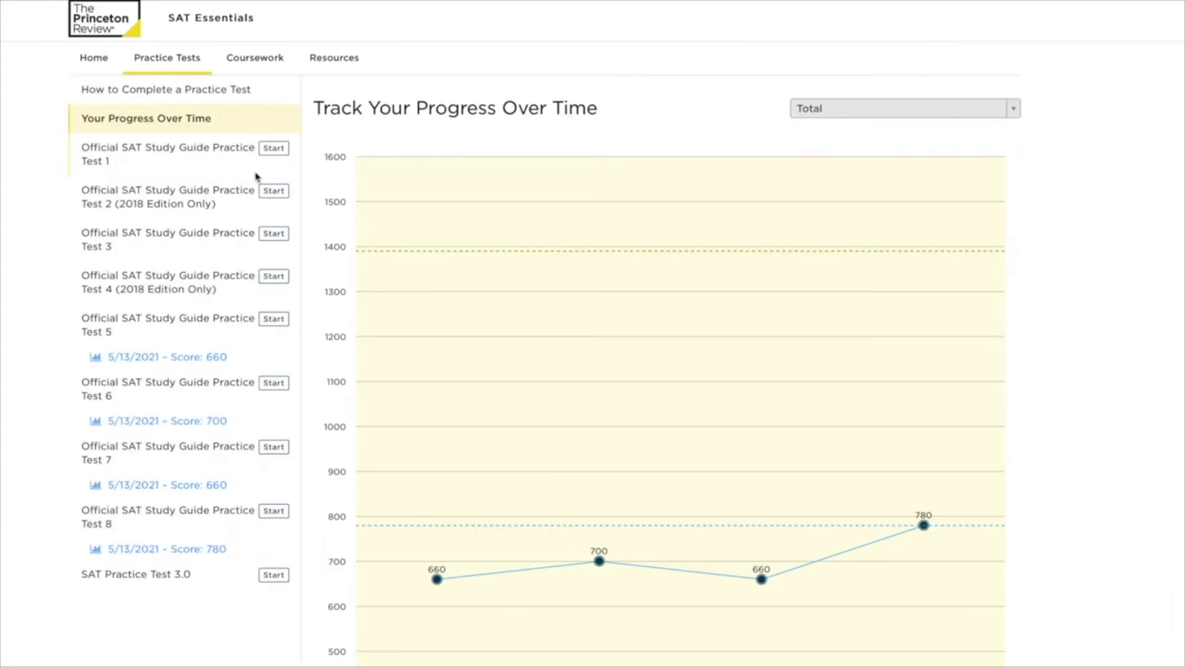
click(275, 150)
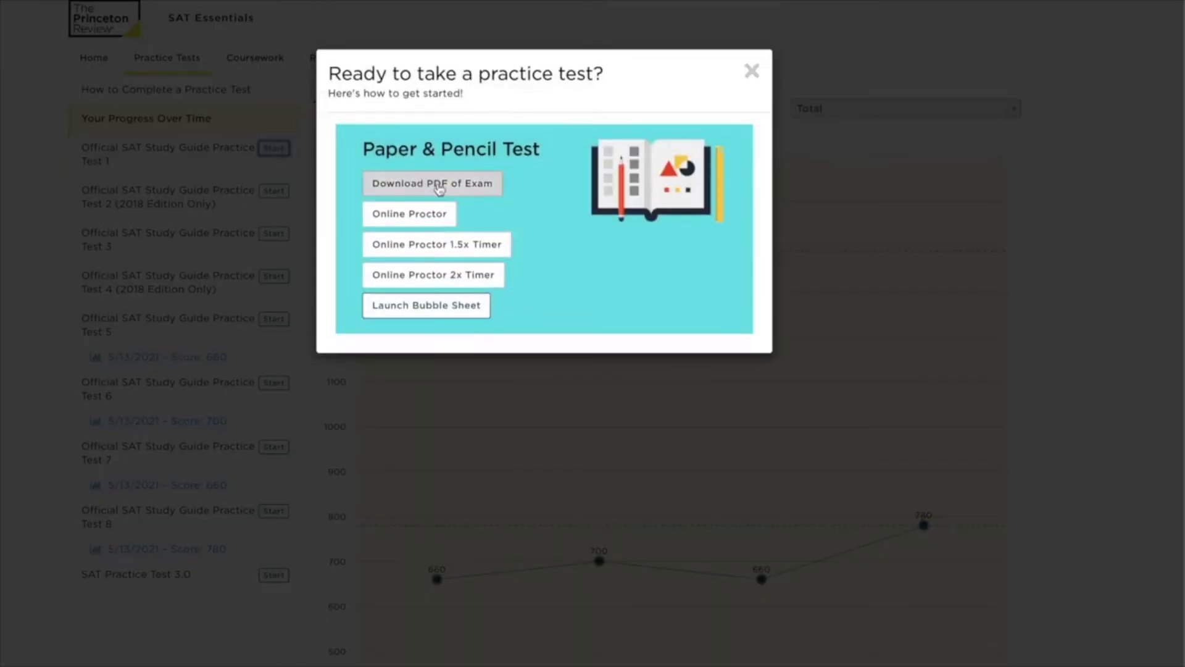
click(752, 73)
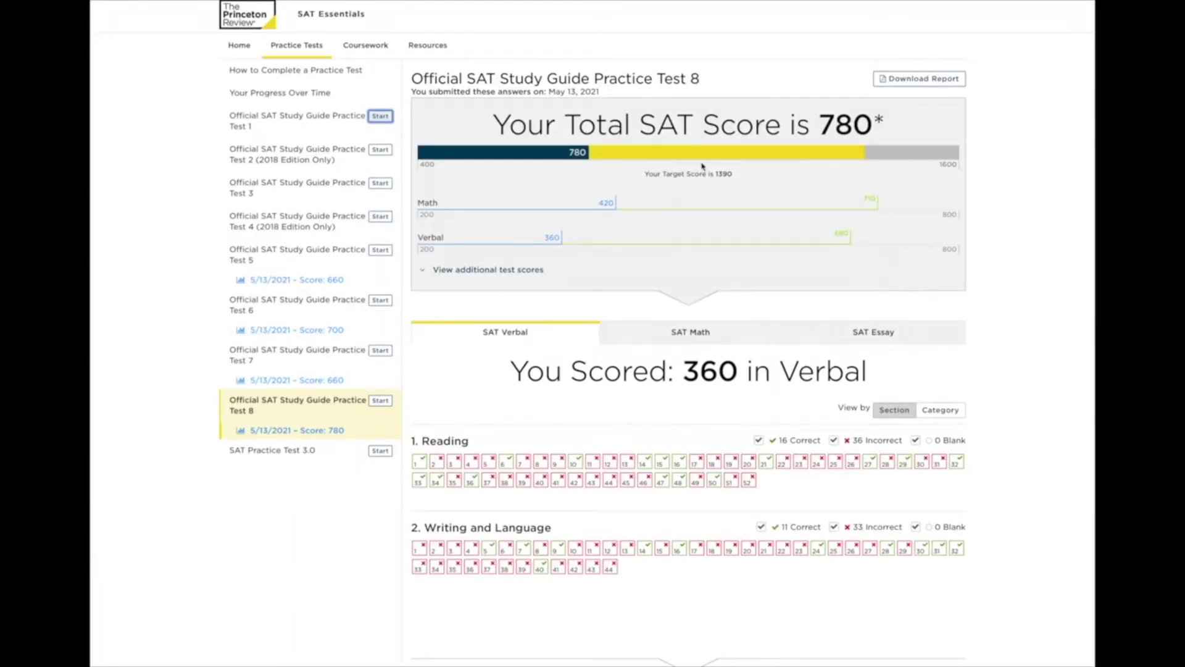
scroll(698, 401, down, 2)
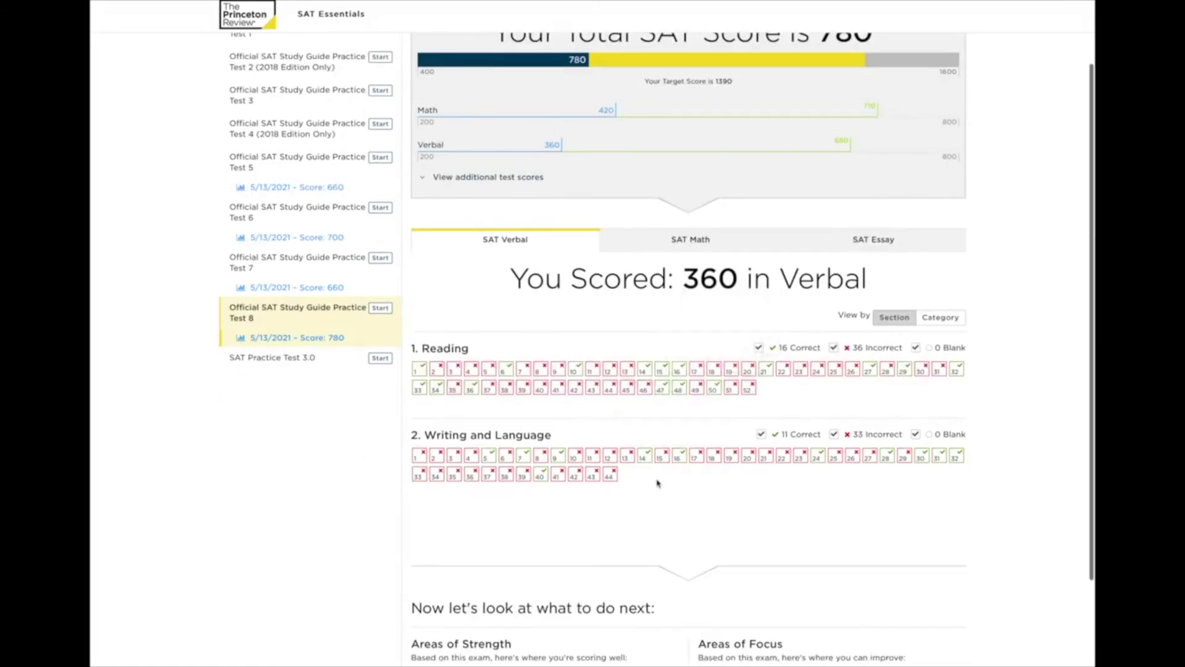
scroll(658, 483, down, 3)
scroll(658, 484, down, 1)
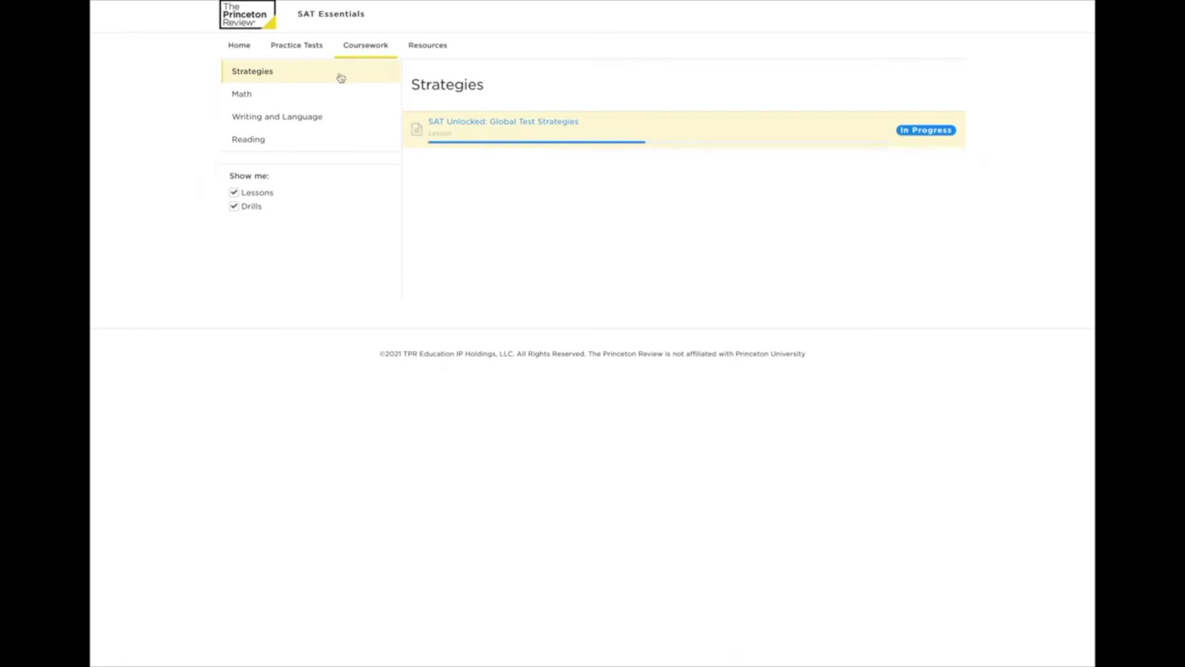
Expand Math > Heart of Algebra > Tackling Two-Variable Linear Equations, then browse Resources and Materials
click(246, 97)
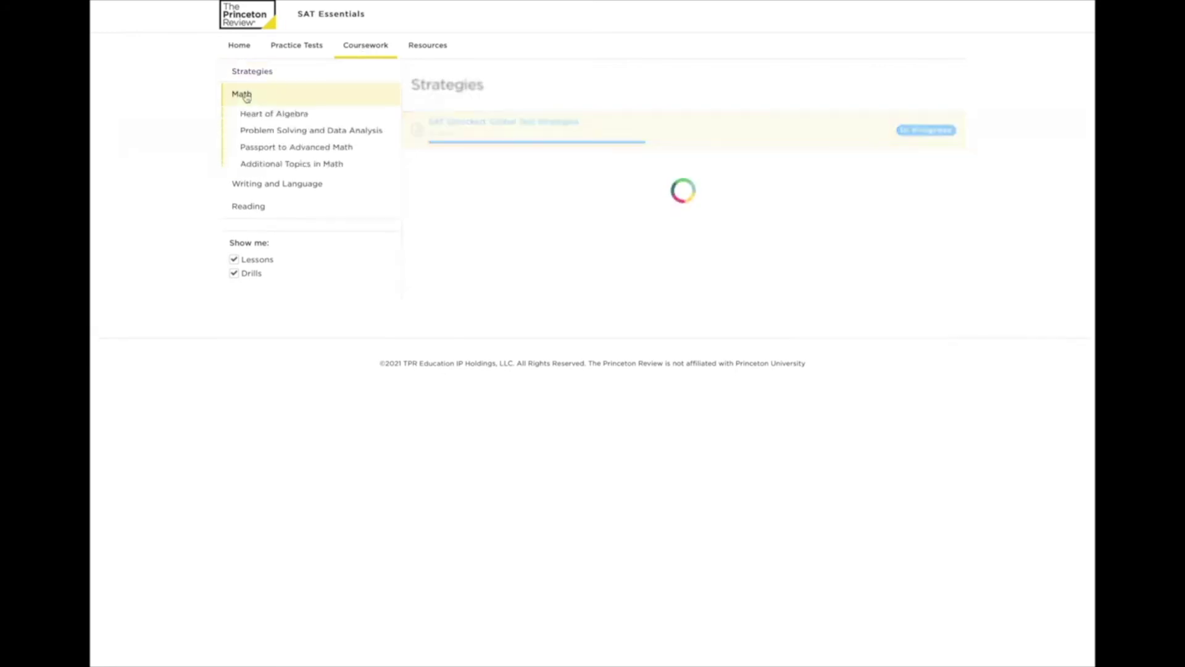
click(269, 116)
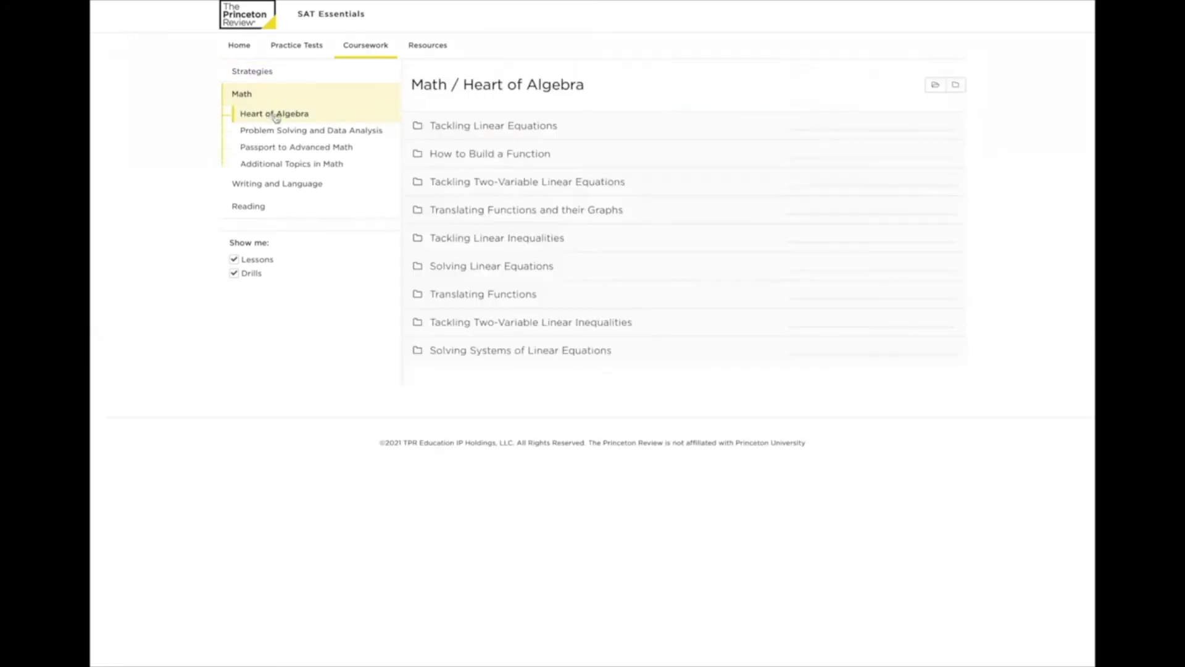
click(480, 181)
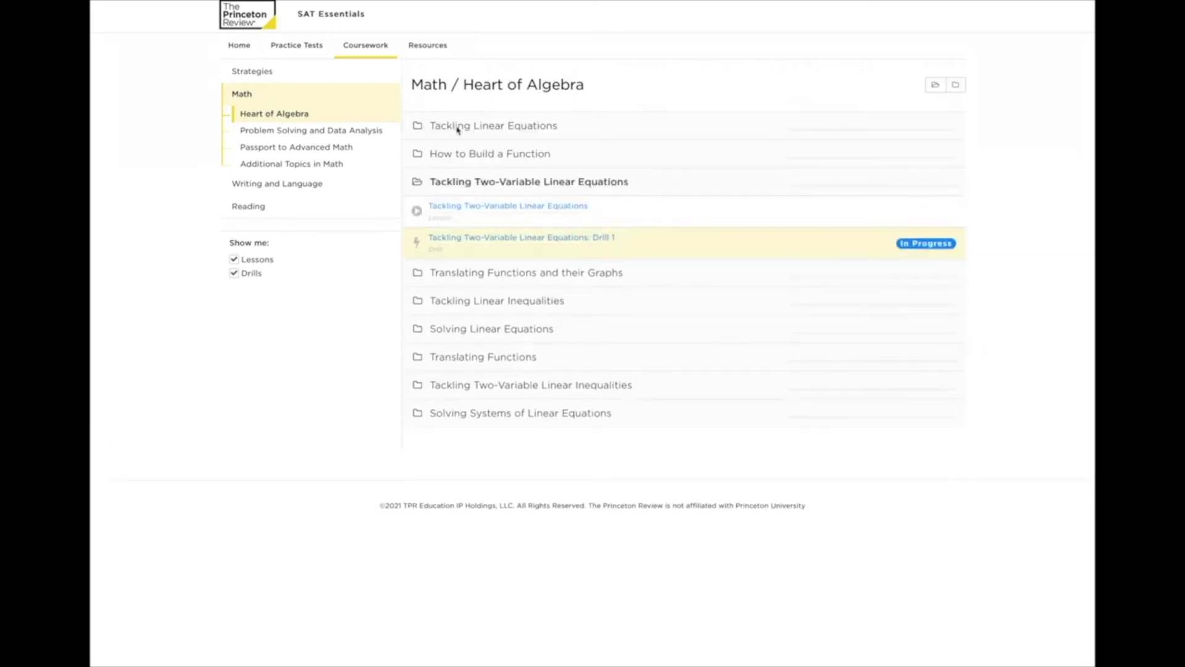
click(428, 47)
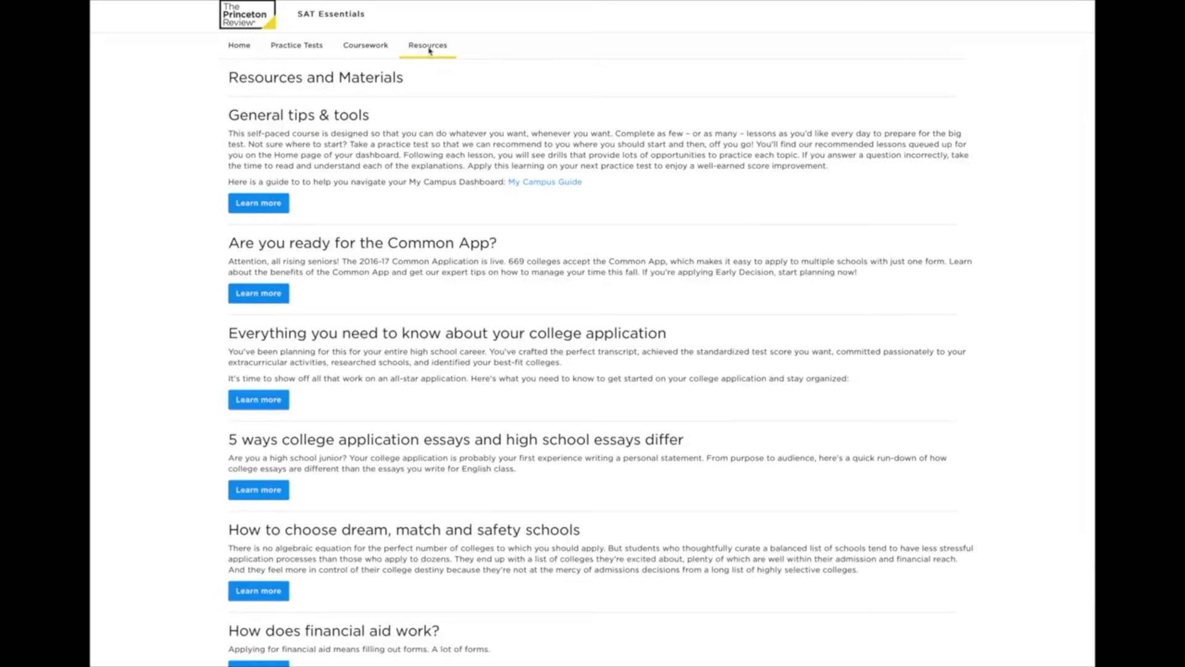
scroll(422, 154, down, 2)
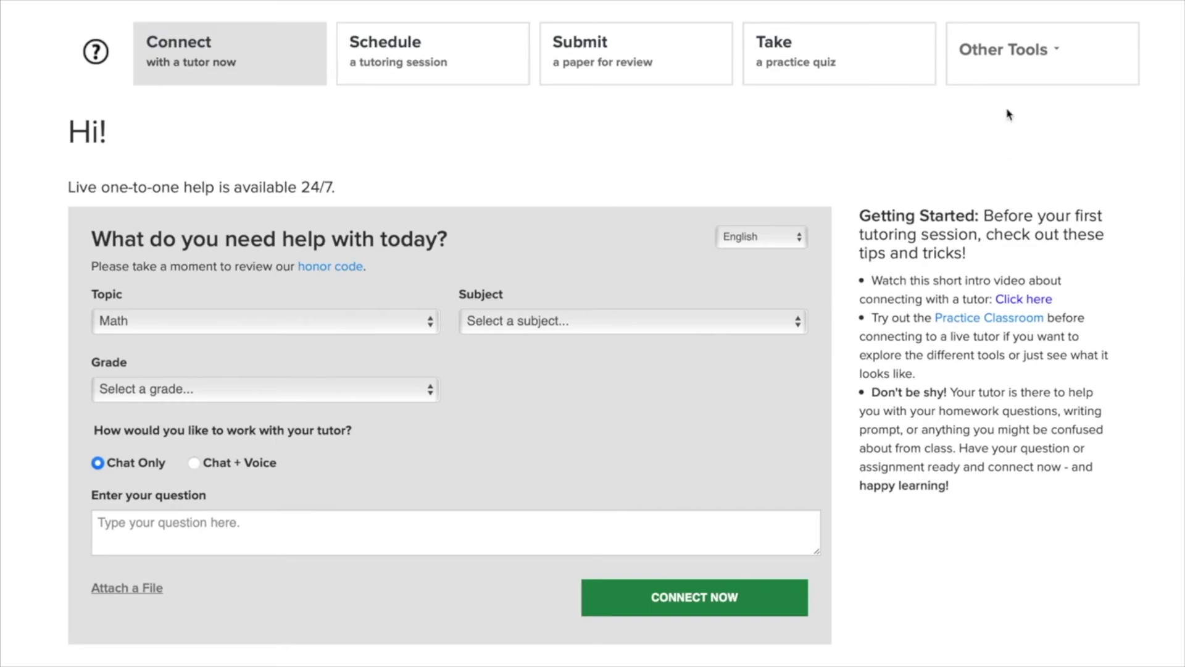
Show the Watch videos page from Other Tools and expand the Algebra video lessons
click(1009, 54)
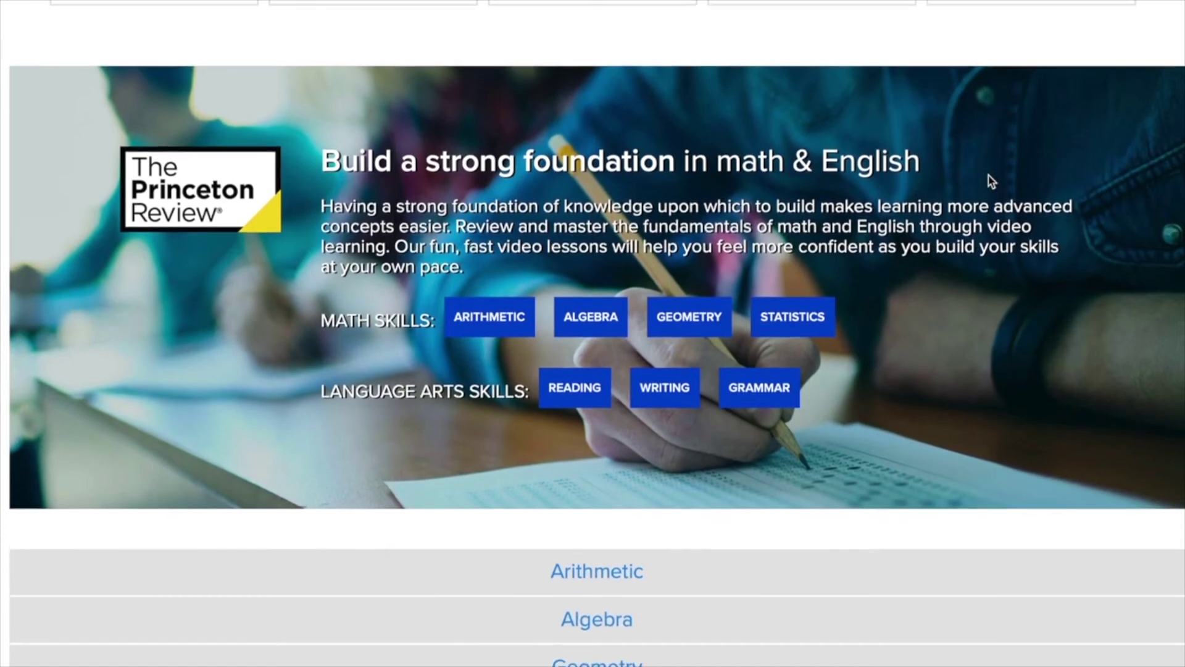
scroll(989, 180, down, 2)
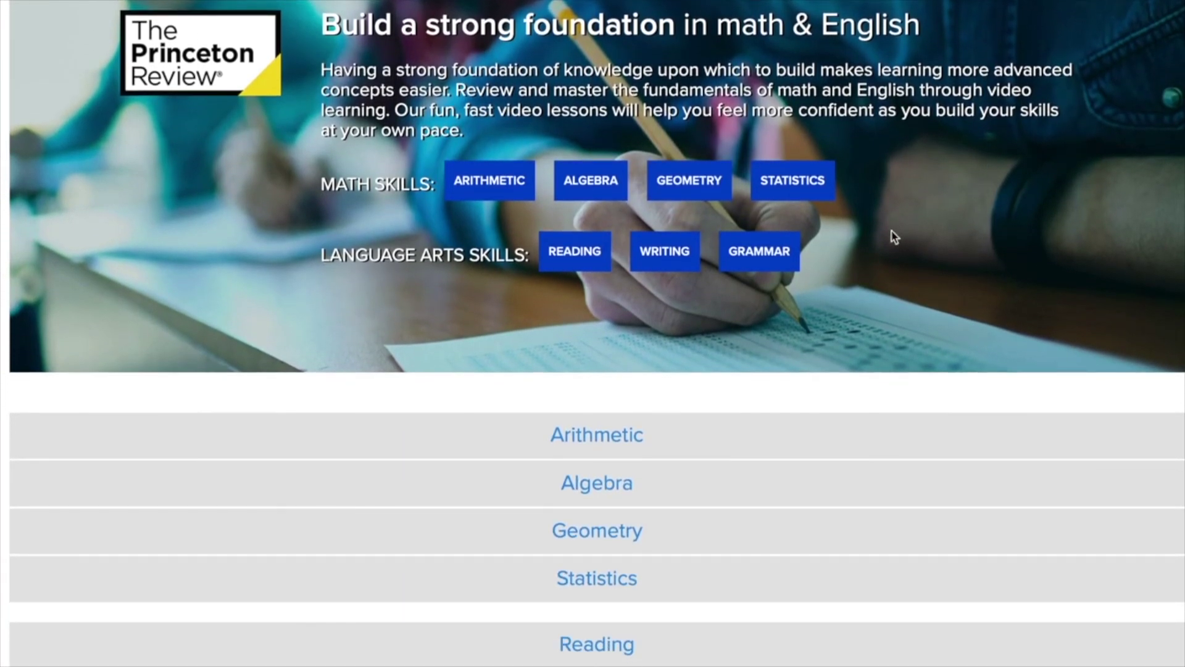
click(608, 490)
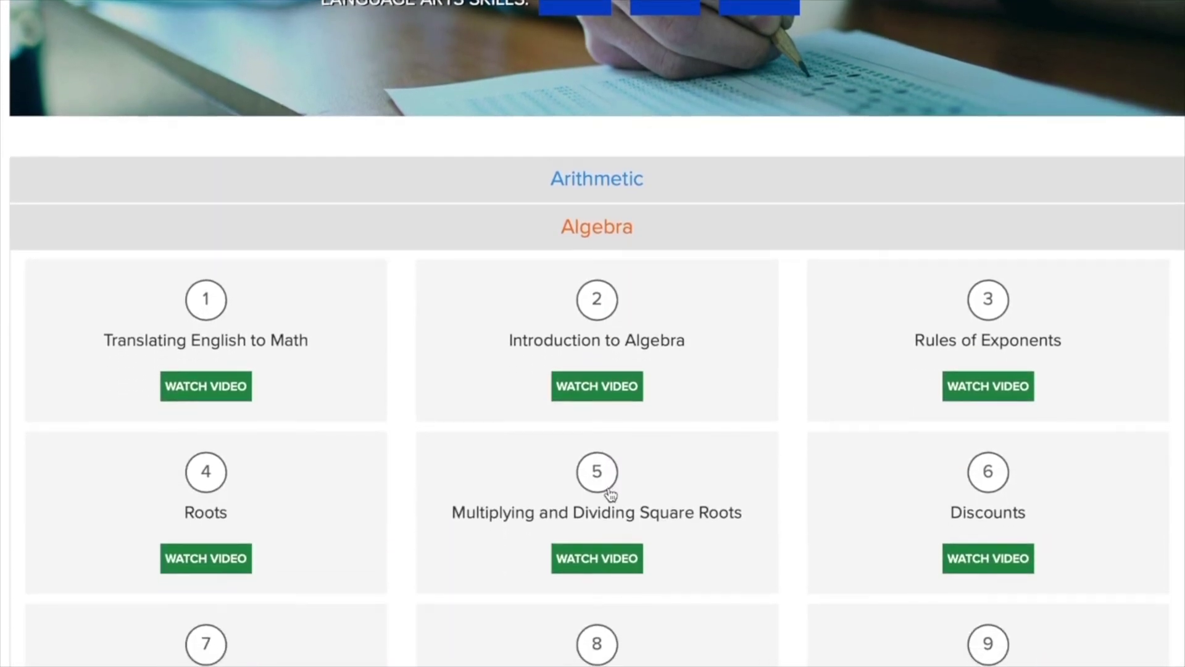
scroll(611, 494, down, 5)
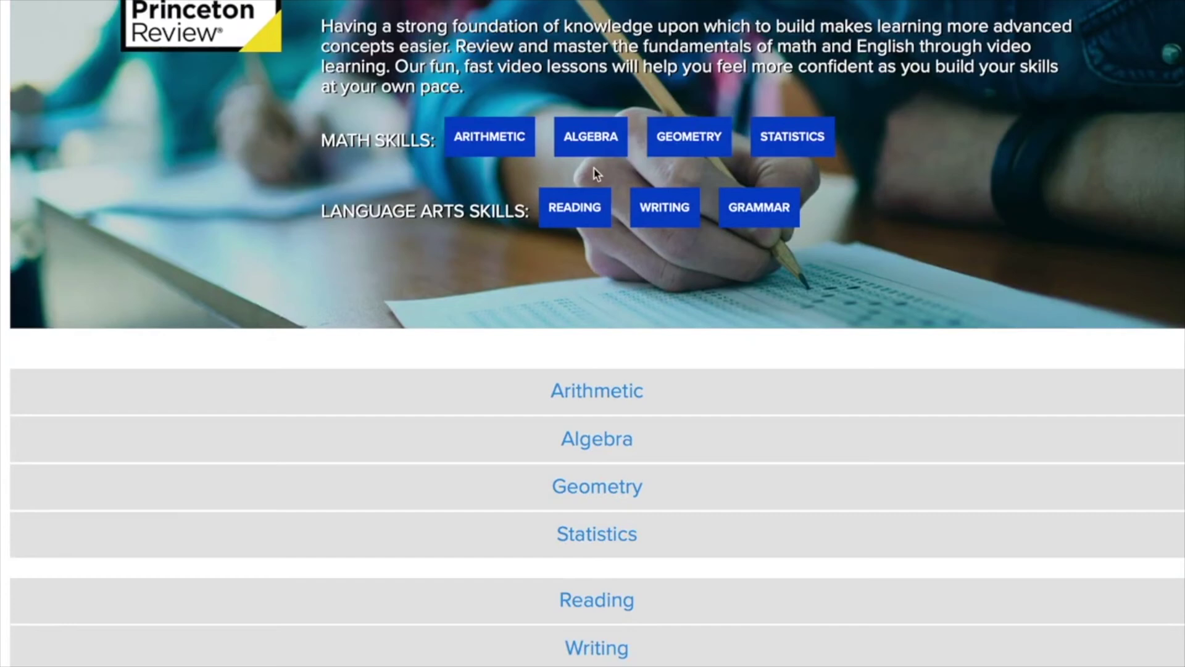
scroll(590, 170, up, 3)
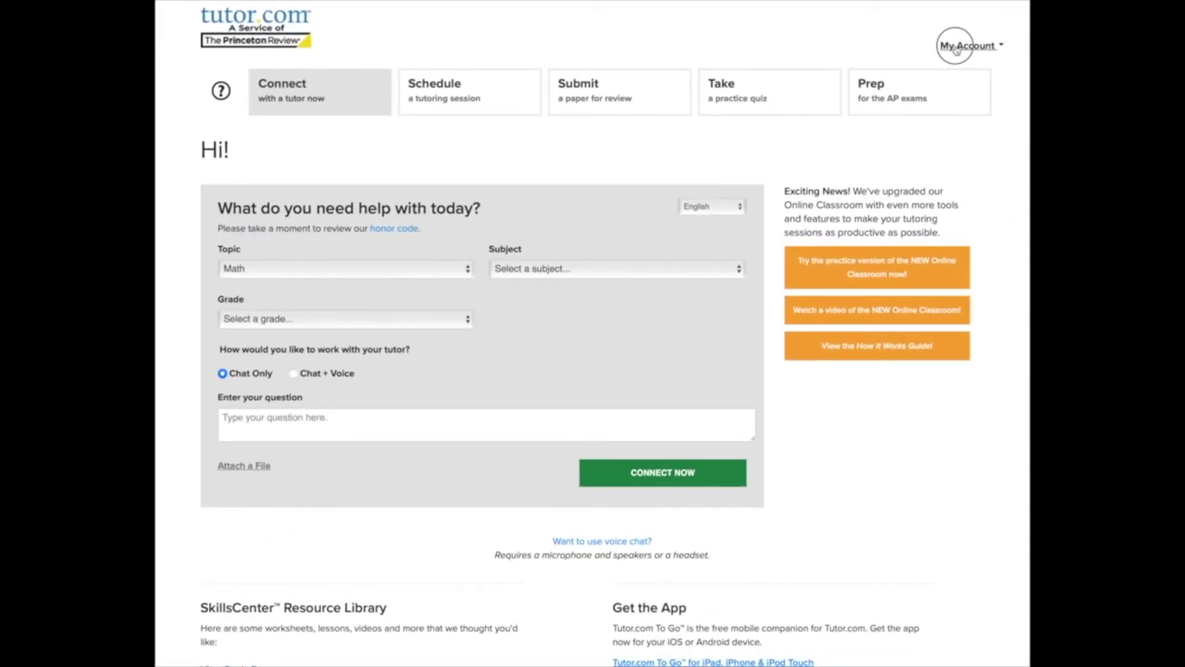
Play back a past Algebra session's recording from My Account > My Sessions
click(956, 48)
click(943, 73)
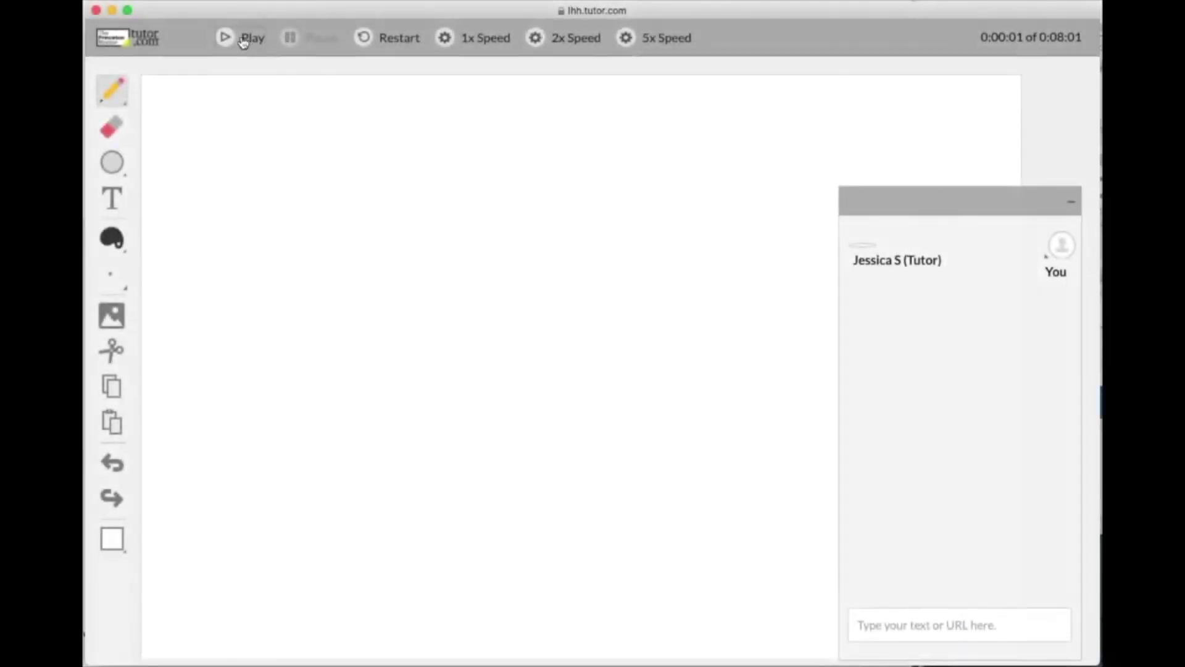
click(225, 38)
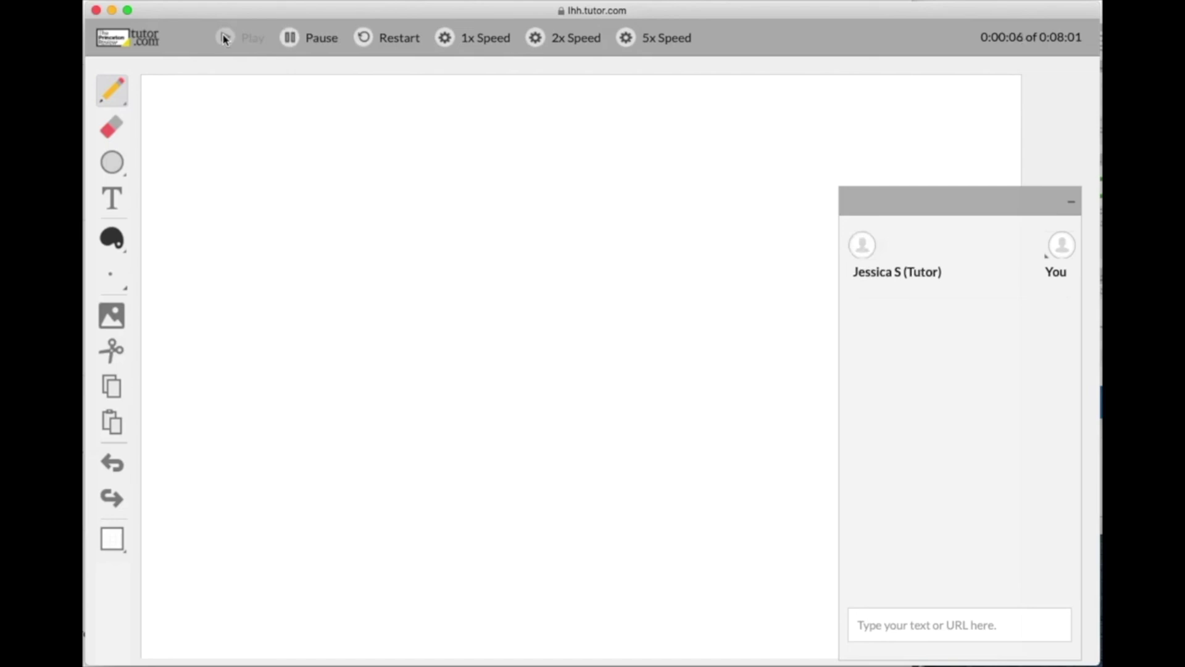